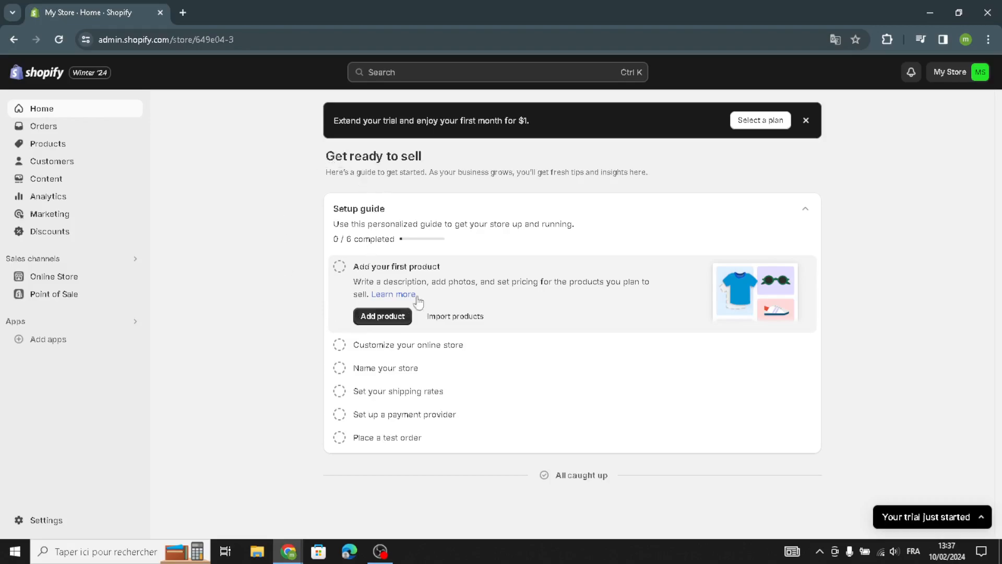
# Step: Mark the first-product and online-store customization tasks complete in the setup guide, and look through the blank new product form
pyautogui.click(340, 267)
pyautogui.click(380, 317)
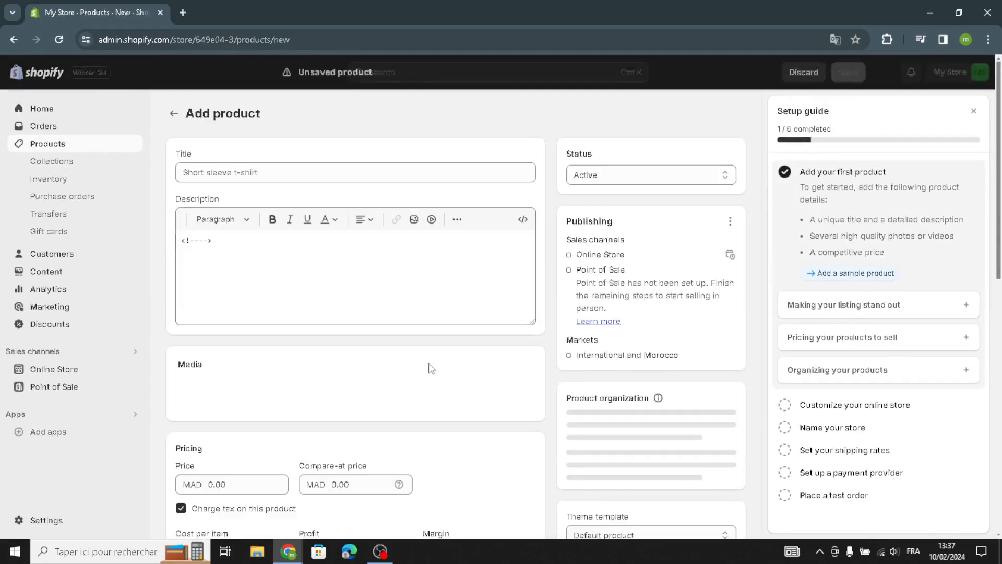
pyautogui.click(252, 170)
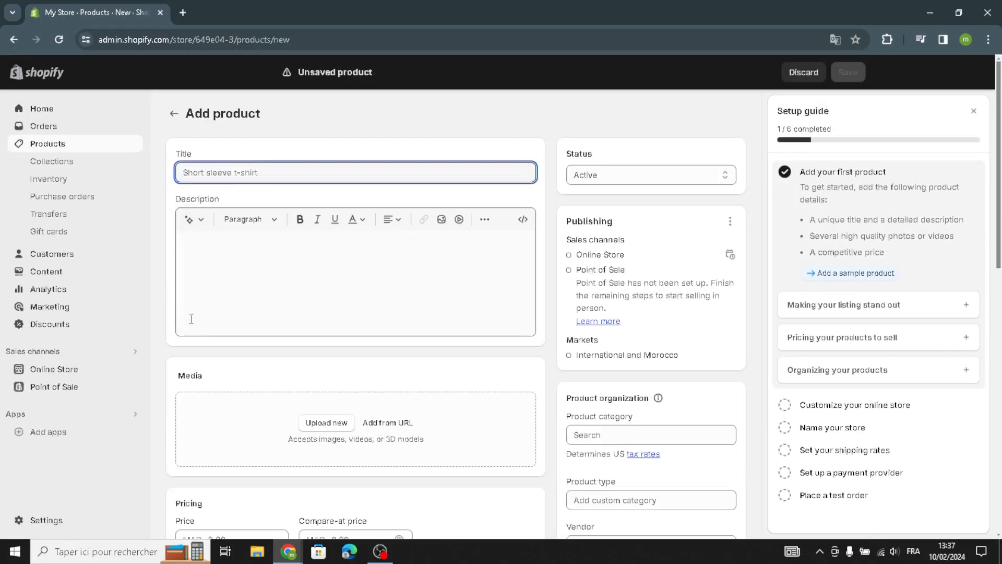
pyautogui.scroll(-2, 292, 407)
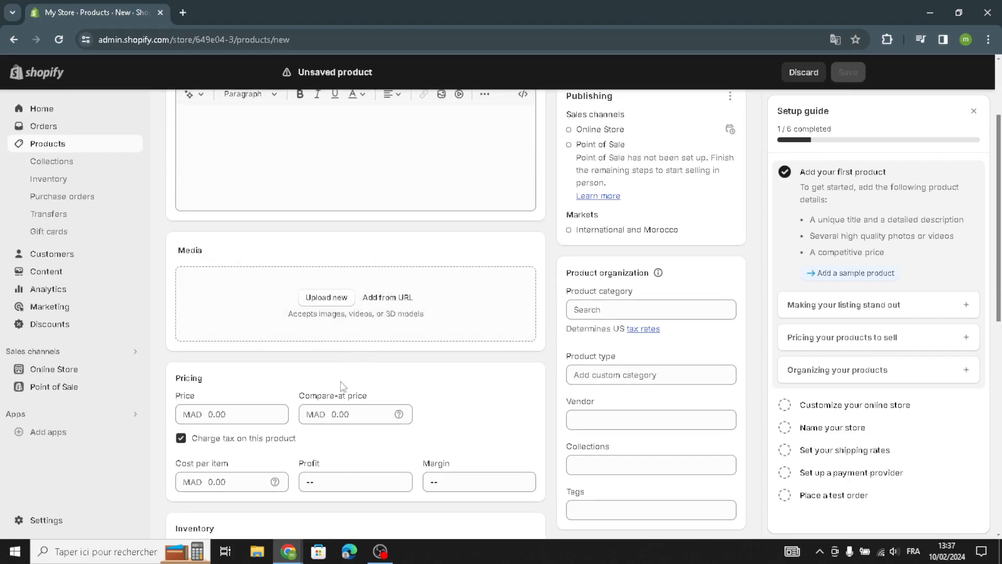
pyautogui.scroll(-2, 327, 331)
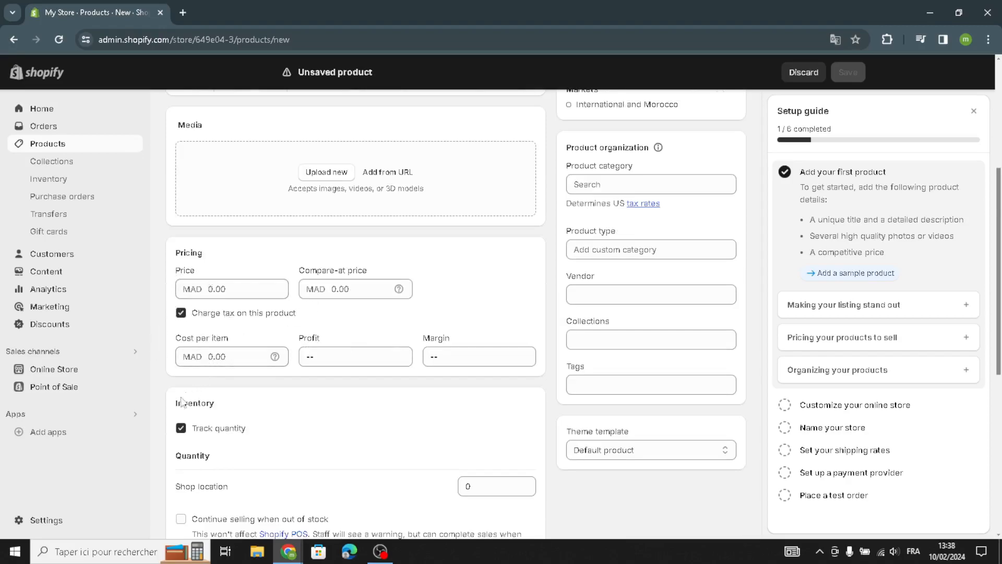
pyautogui.scroll(-2, 266, 443)
pyautogui.scroll(7, 405, 297)
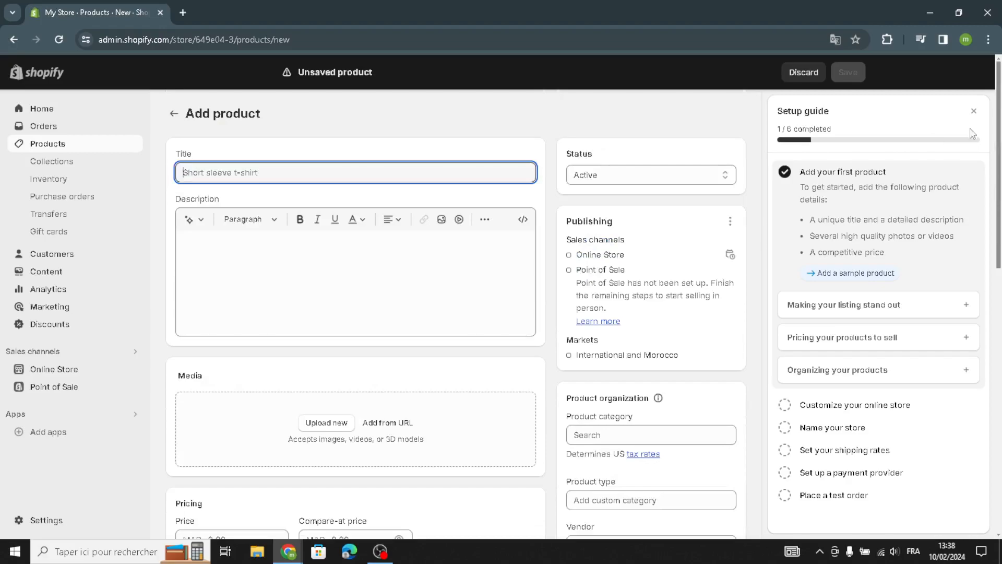
pyautogui.click(785, 405)
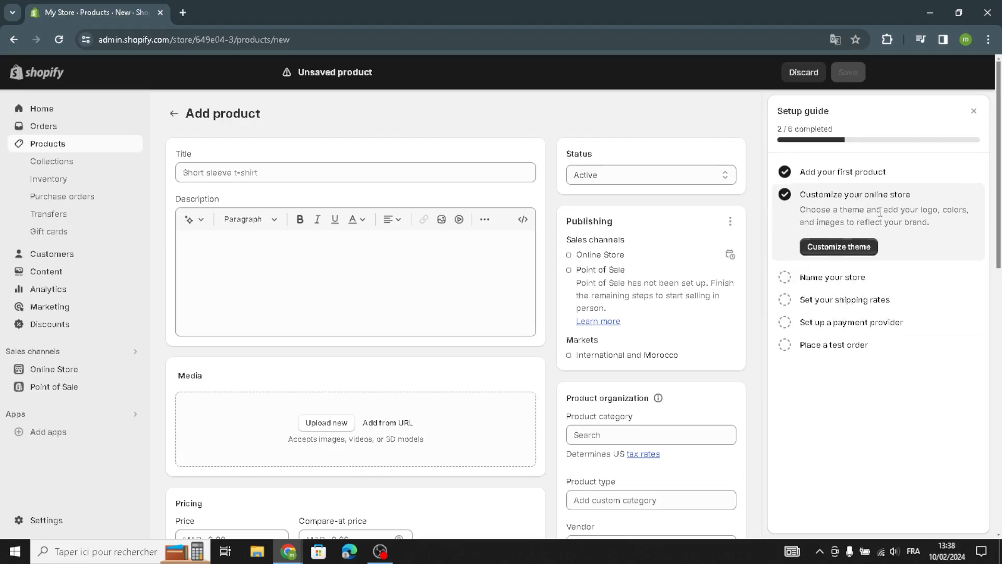
# Step: Set the store name to BizCoachMA through the setup guide's store naming task, leaving the phone blank, and save the profile
pyautogui.click(823, 276)
pyautogui.click(831, 282)
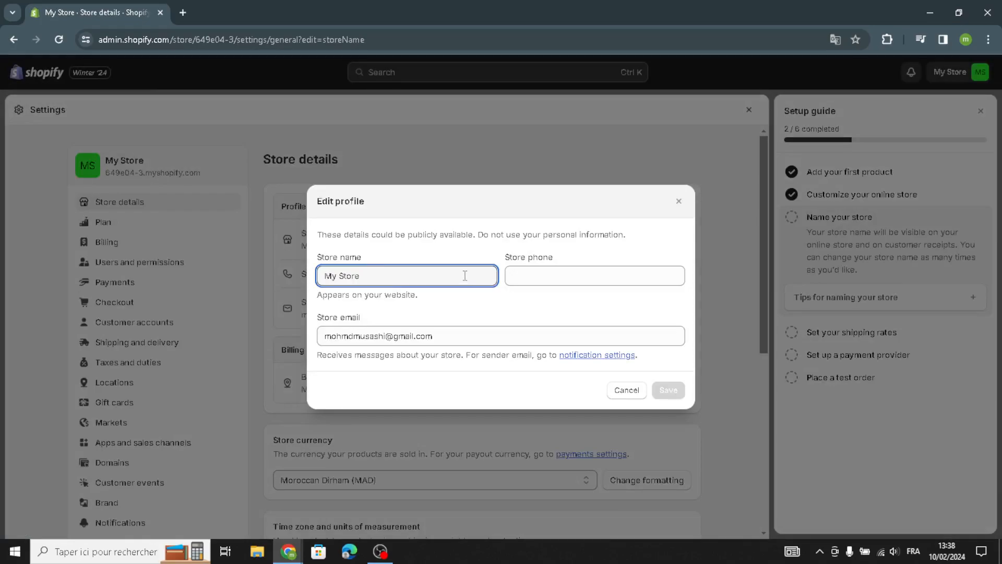
pyautogui.click(531, 272)
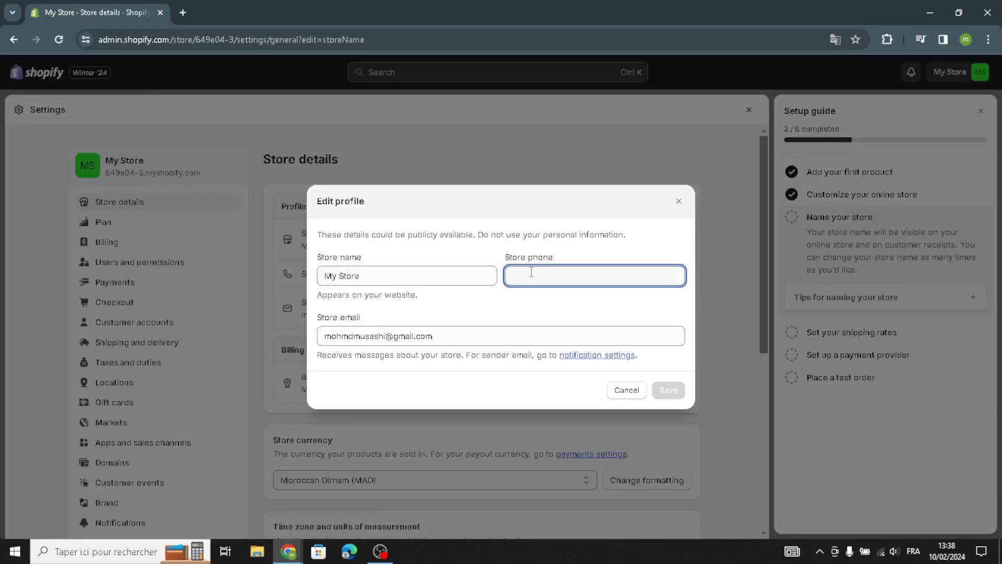
pyautogui.write('BizCoach')
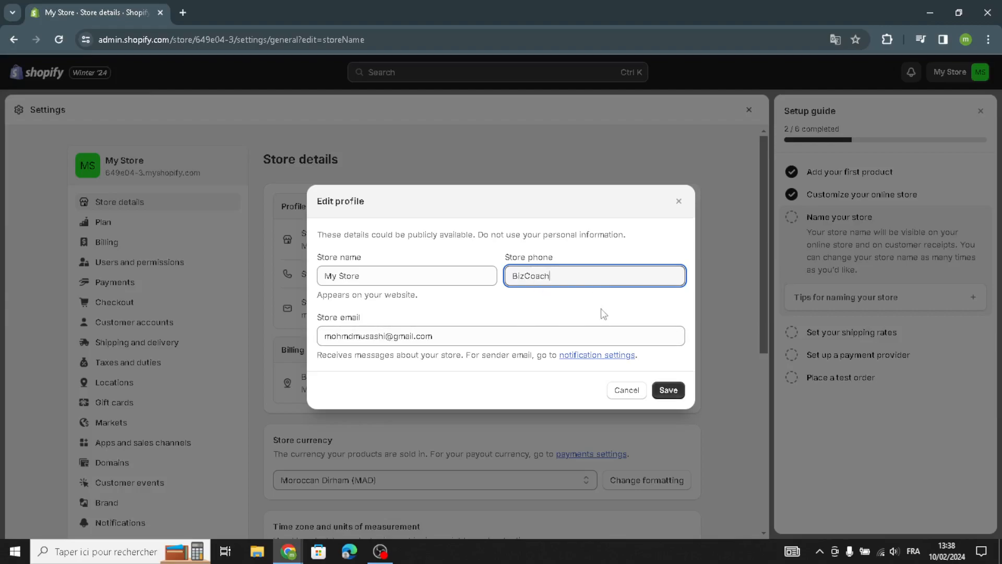
pyautogui.moveTo(568, 275); pyautogui.dragTo(474, 276)
pyautogui.hotkey('ctrl', 'c')
pyautogui.press('BackSpace')
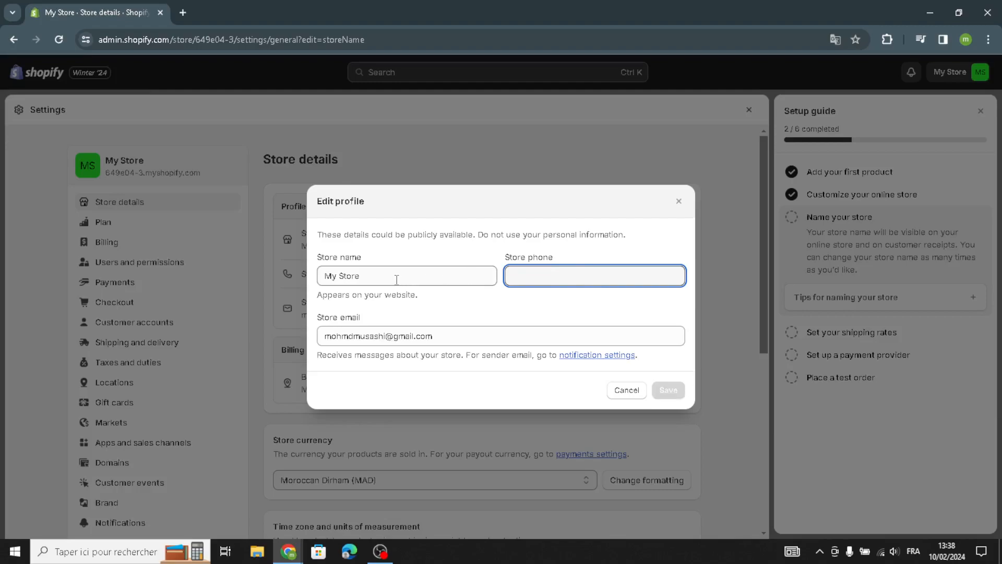
pyautogui.moveTo(397, 280); pyautogui.dragTo(283, 284)
pyautogui.hotkey('ctrl', 'v')
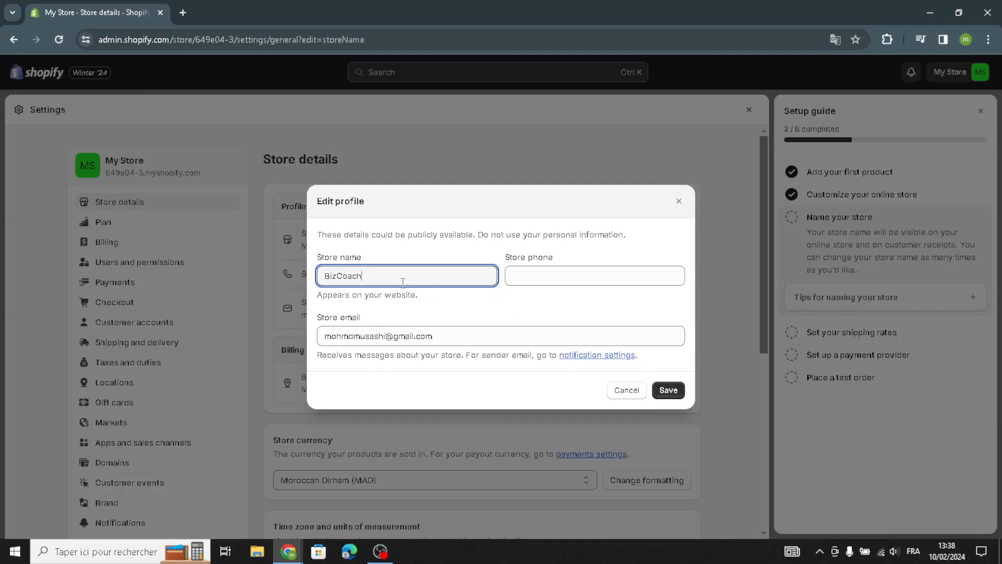
pyautogui.write('MA')
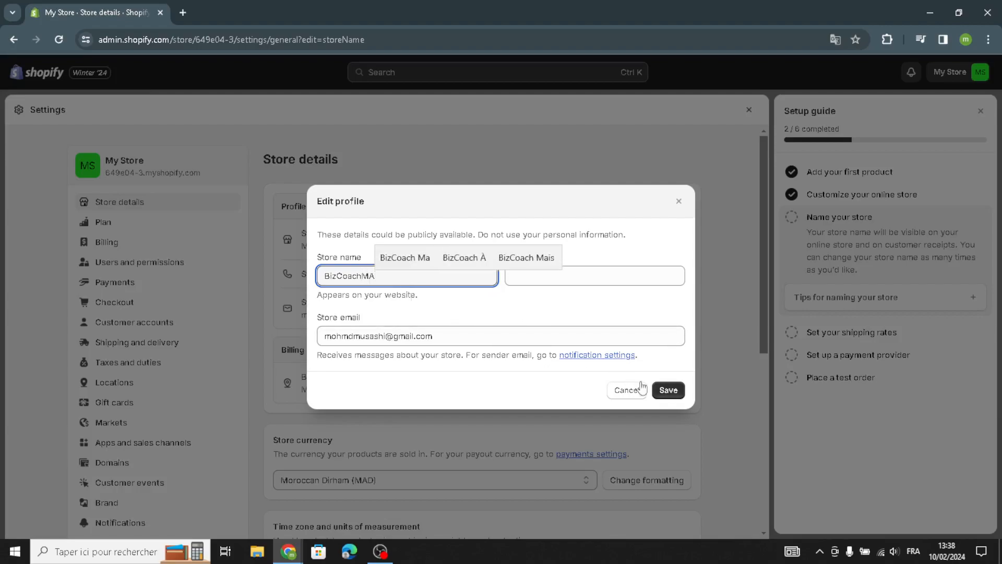
pyautogui.click(662, 389)
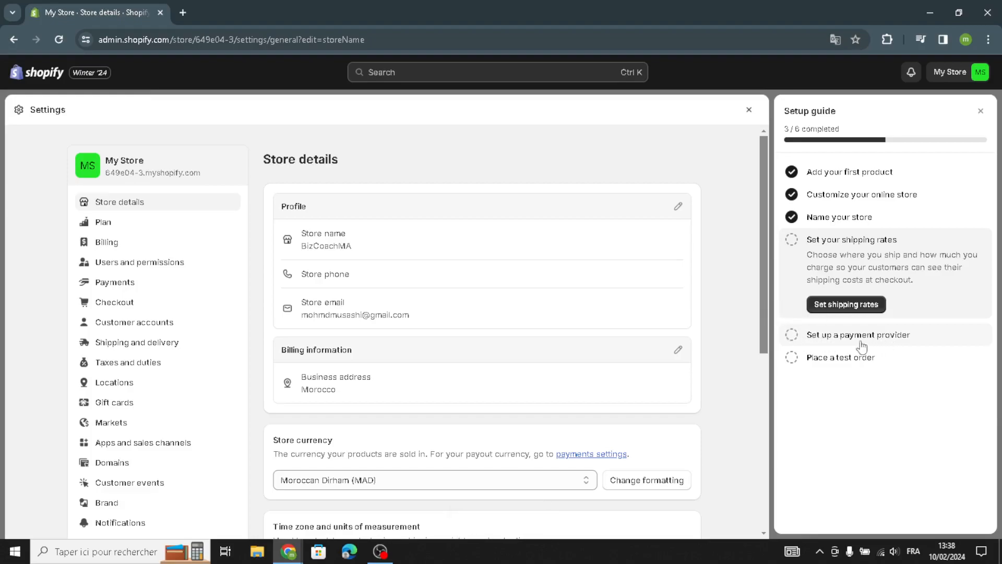
# Step: Mark the payment provider task complete in the setup guide and close the guide
pyautogui.click(792, 335)
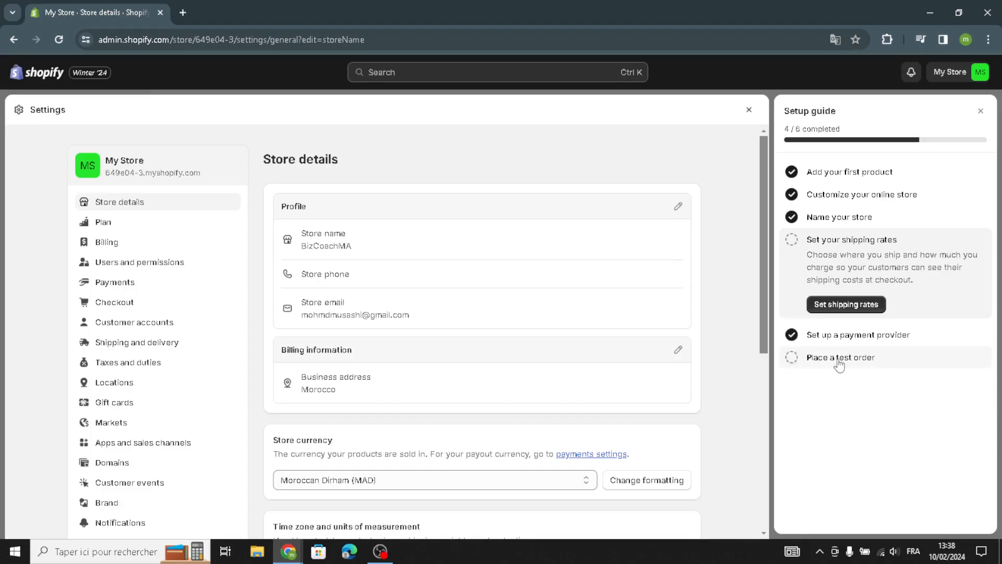
pyautogui.click(980, 113)
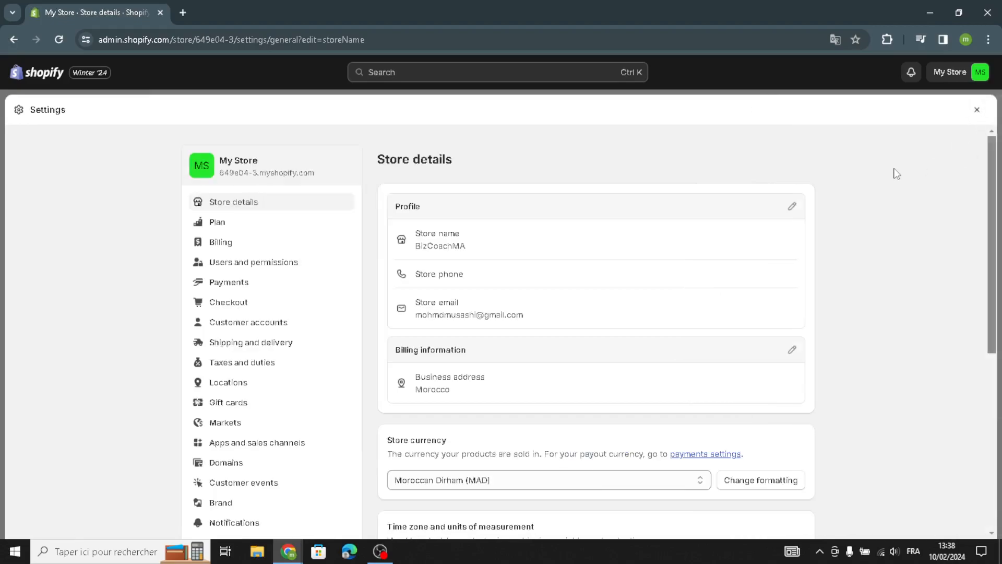
# Step: Examine the store details settings, including profile, billing information, store currency, time zone, units and order ID format
pyautogui.scroll(-6, 484, 380)
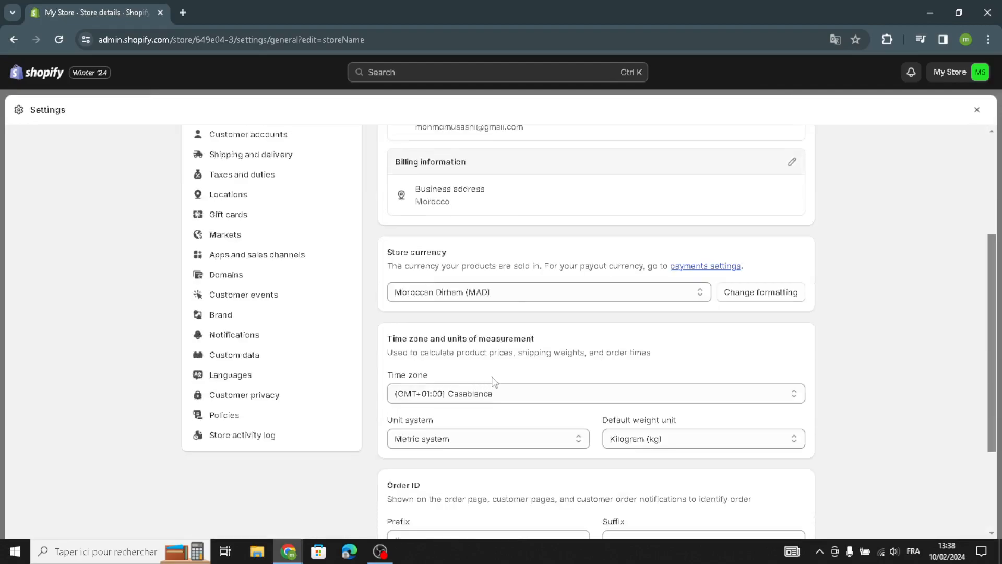
pyautogui.scroll(6, 600, 433)
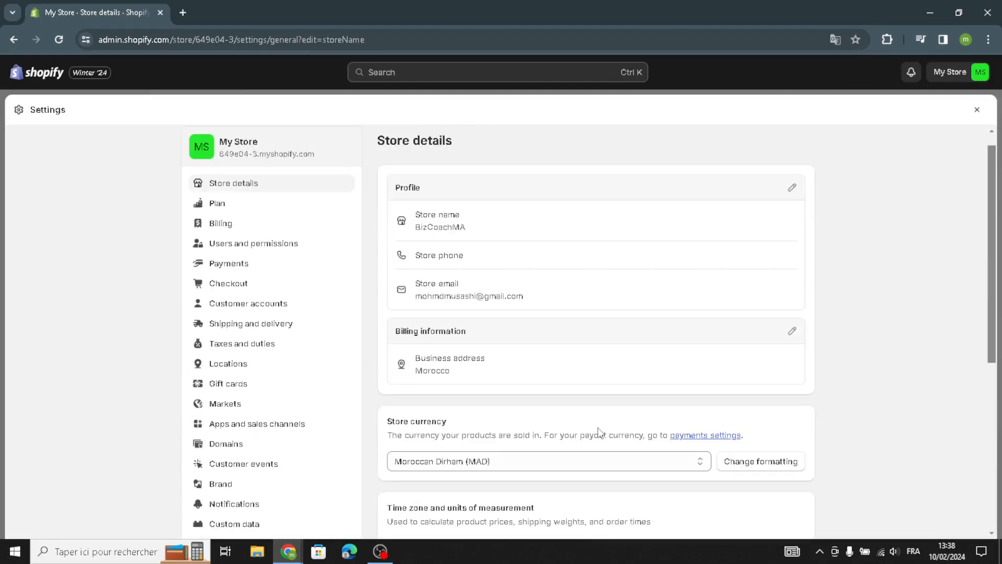
pyautogui.scroll(-4, 439, 414)
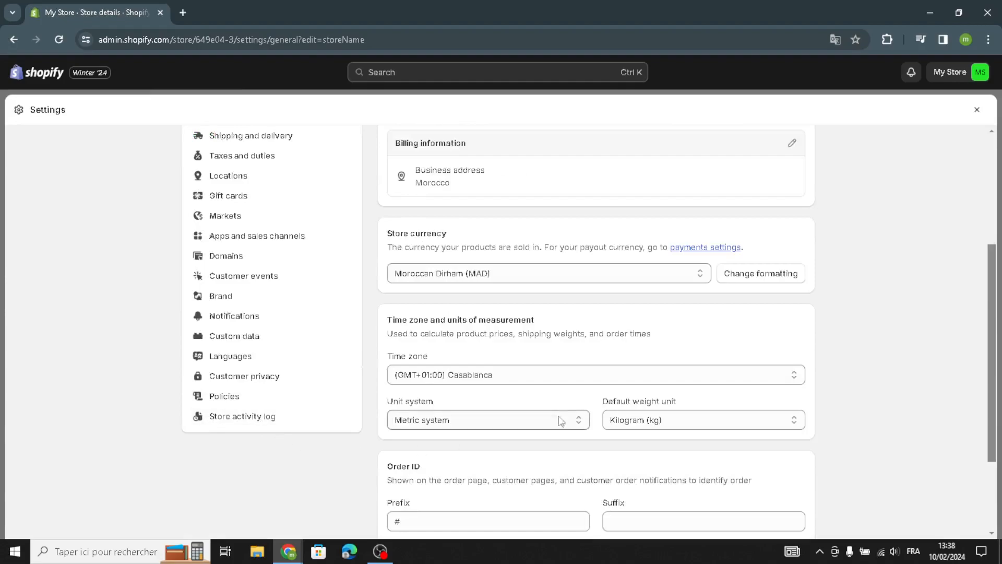
pyautogui.scroll(3, 461, 392)
pyautogui.scroll(2, 461, 392)
pyautogui.scroll(-3, 289, 308)
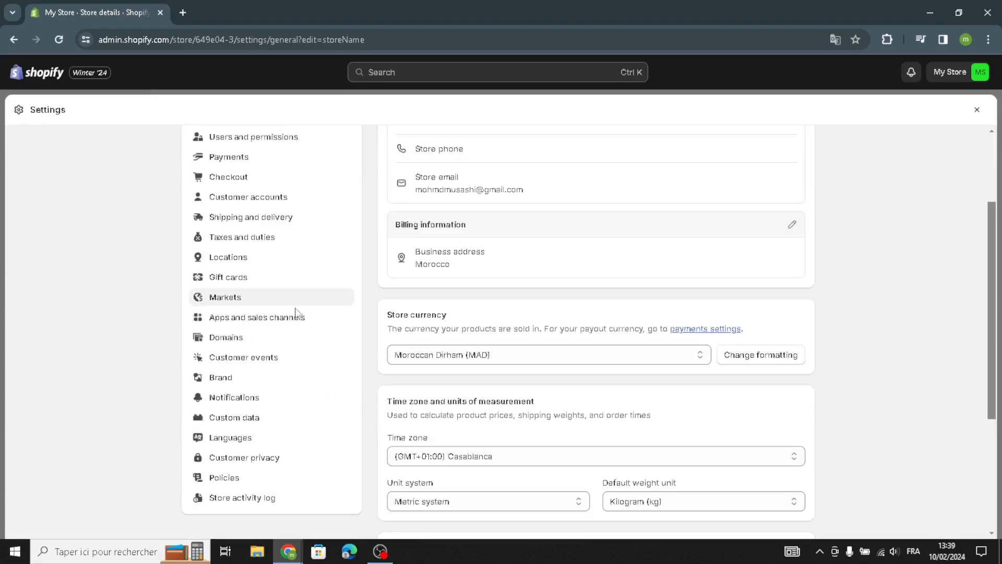
pyautogui.scroll(3, 289, 313)
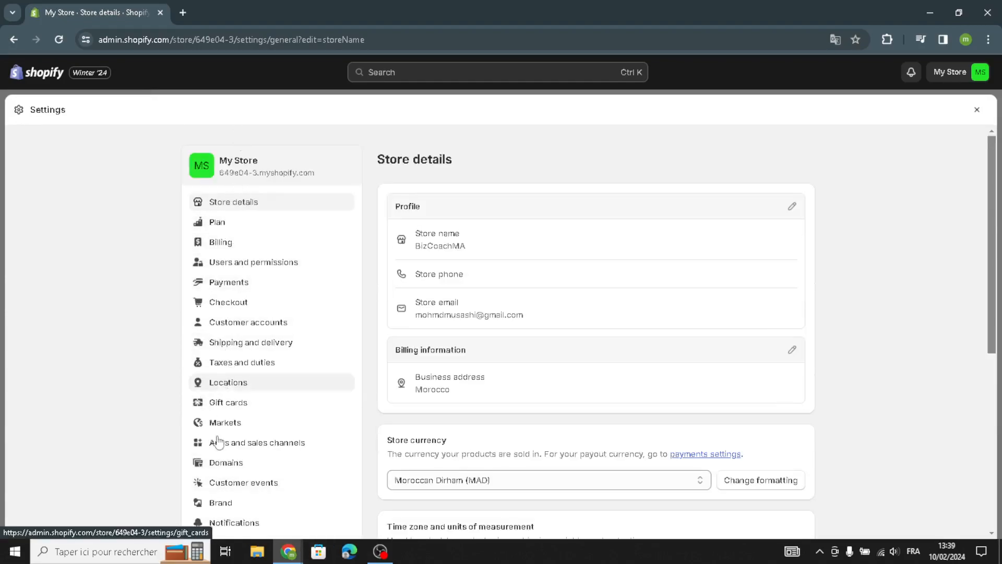
pyautogui.scroll(-3, 230, 402)
pyautogui.scroll(3, 227, 398)
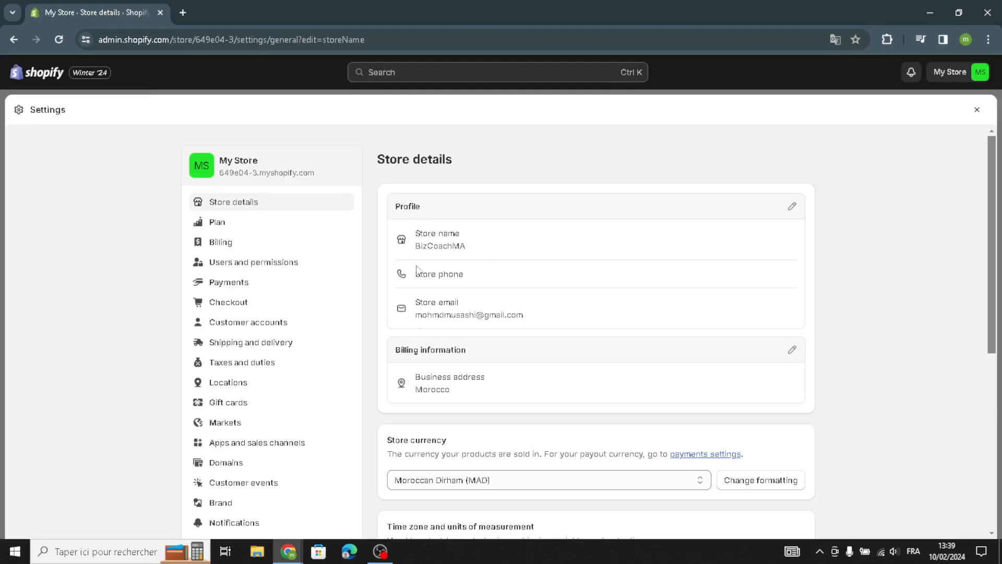
pyautogui.scroll(-5, 507, 328)
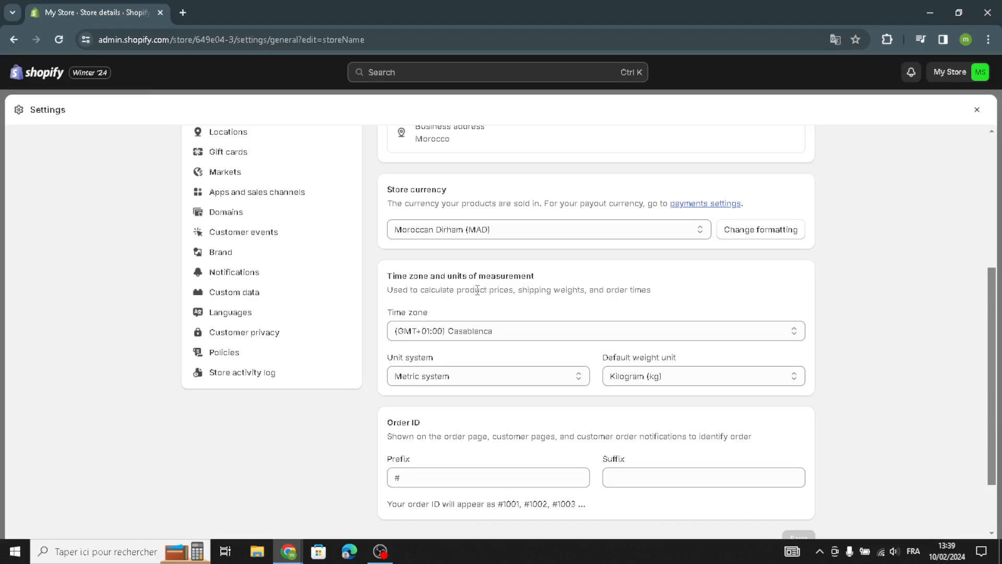
pyautogui.scroll(-2, 459, 385)
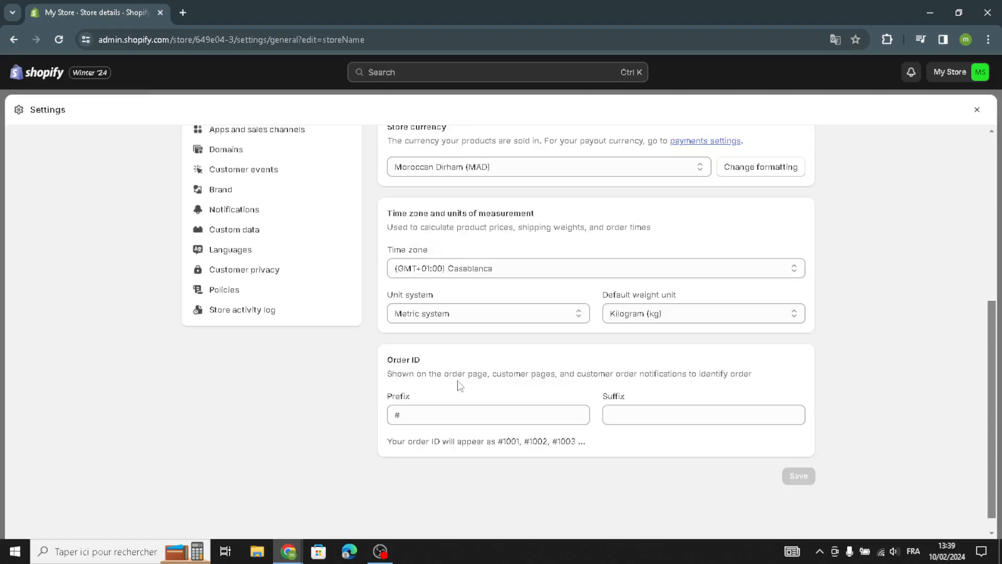
pyautogui.scroll(7, 364, 371)
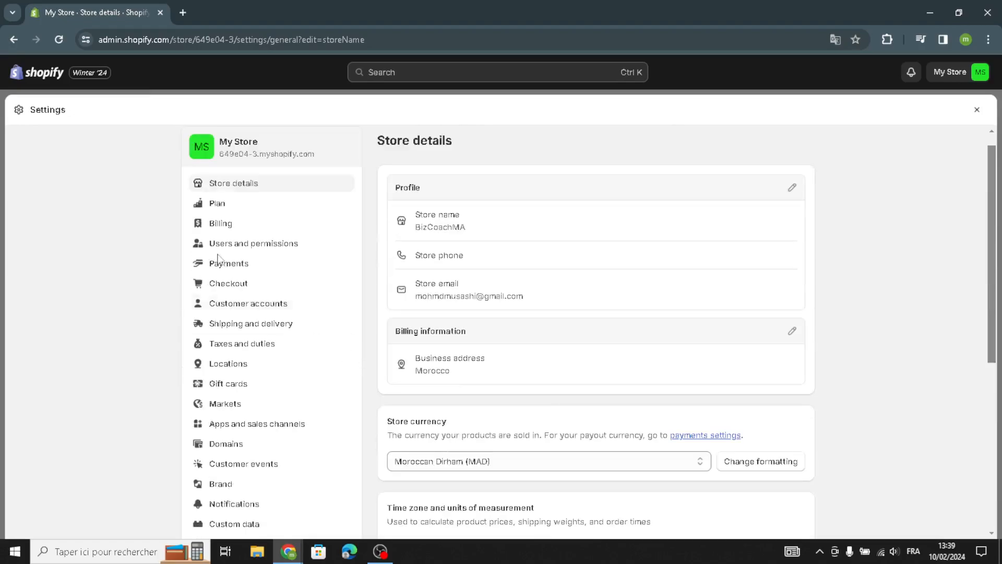
# Step: Open the billing settings and examine the credit card form for adding a payment method, plus the subscription and bills sections
pyautogui.click(246, 221)
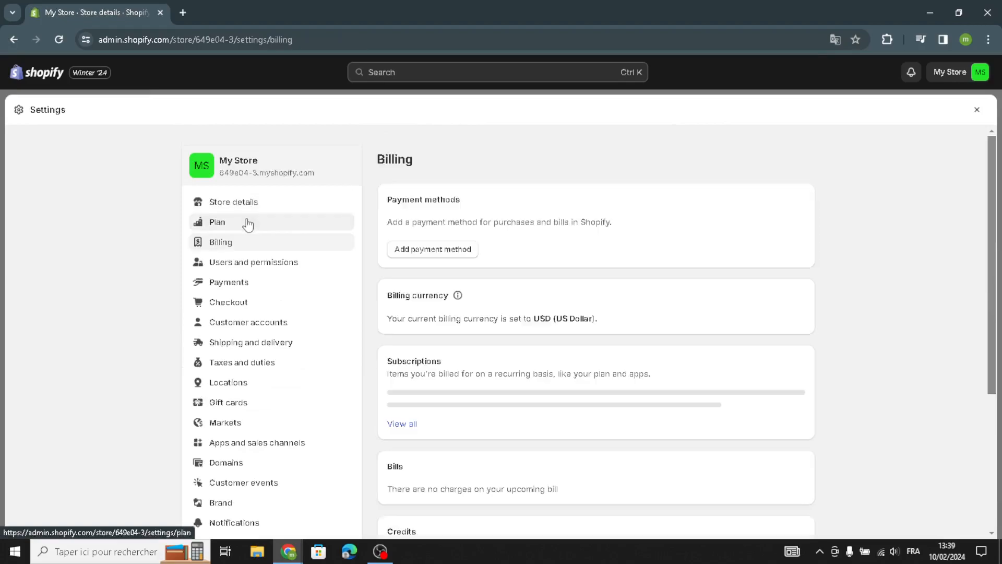
pyautogui.click(441, 249)
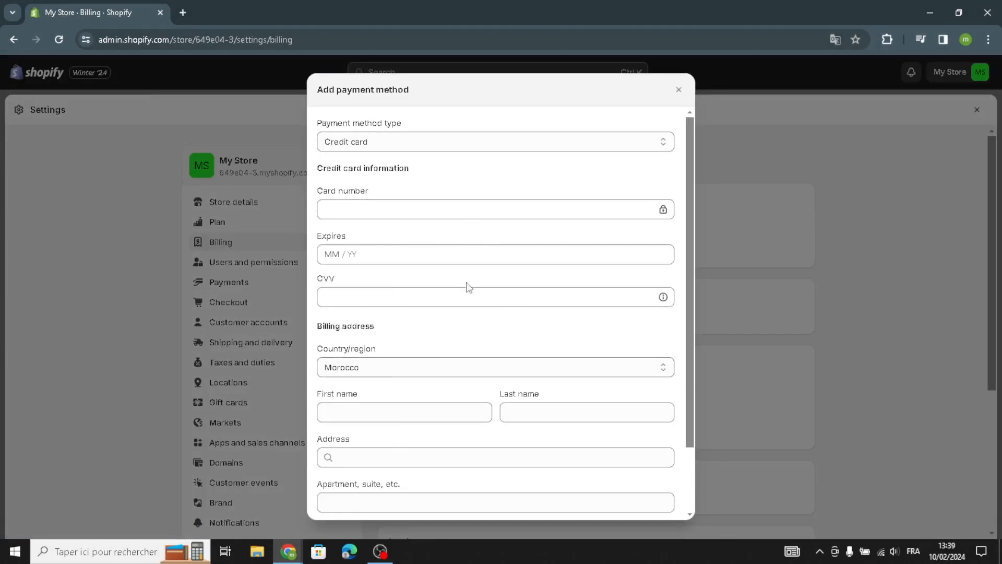
pyautogui.scroll(-1, 337, 392)
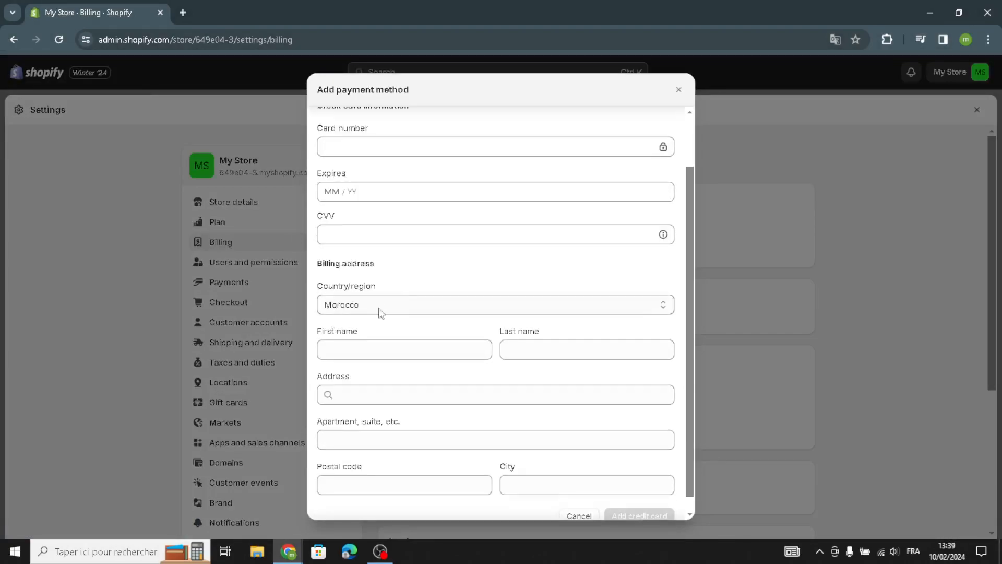
pyautogui.scroll(-1, 334, 347)
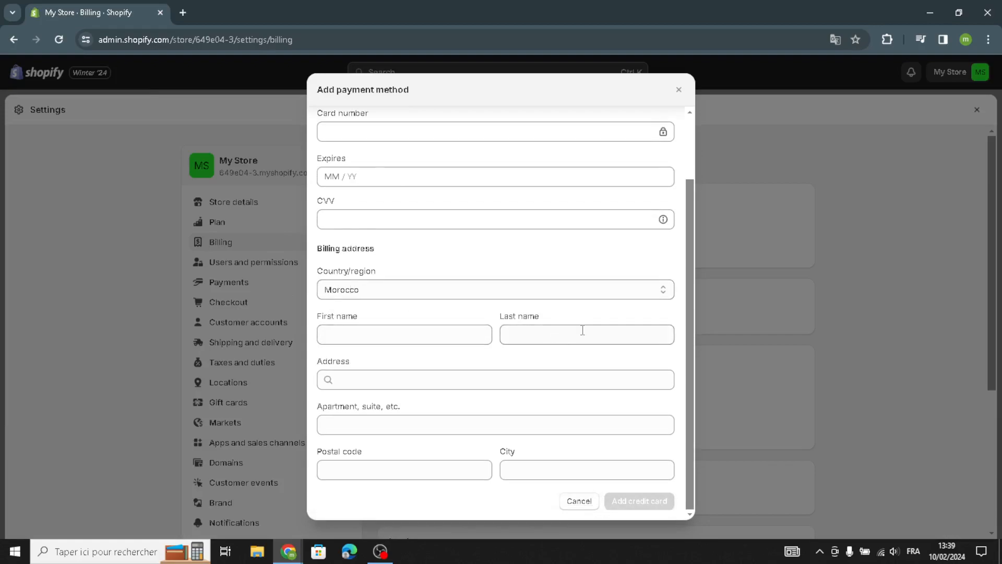
pyautogui.click(678, 89)
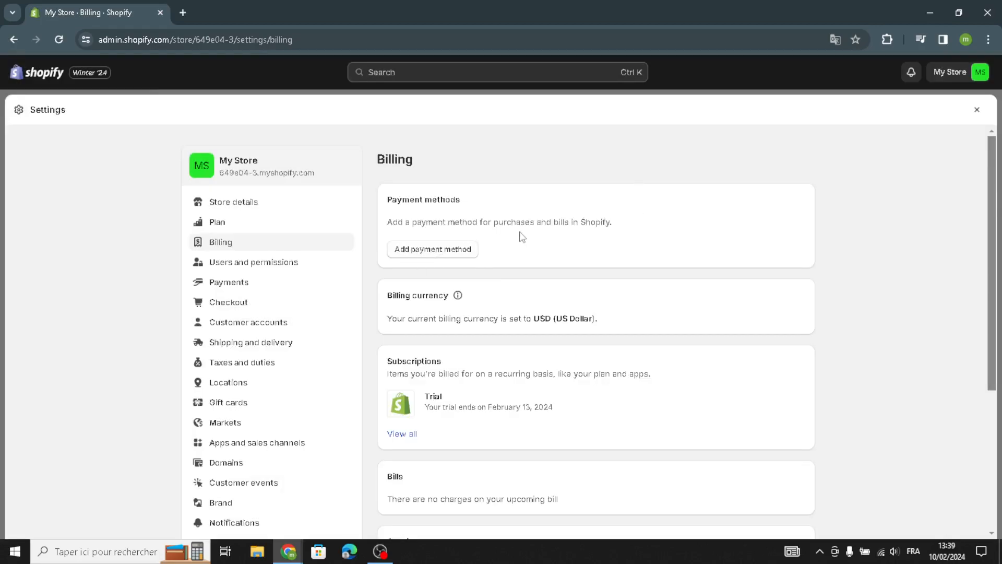
pyautogui.scroll(-3, 493, 323)
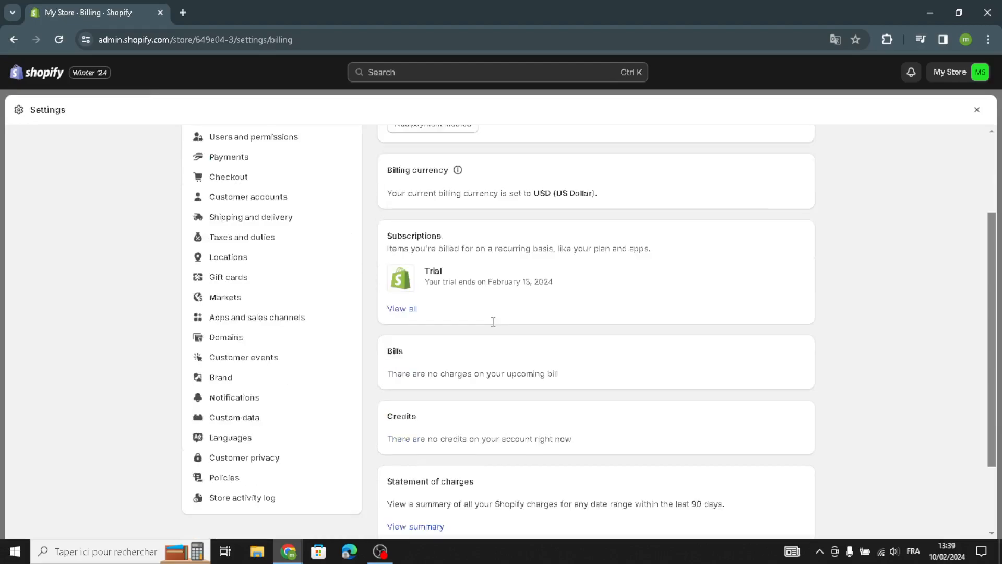
pyautogui.scroll(3, 493, 324)
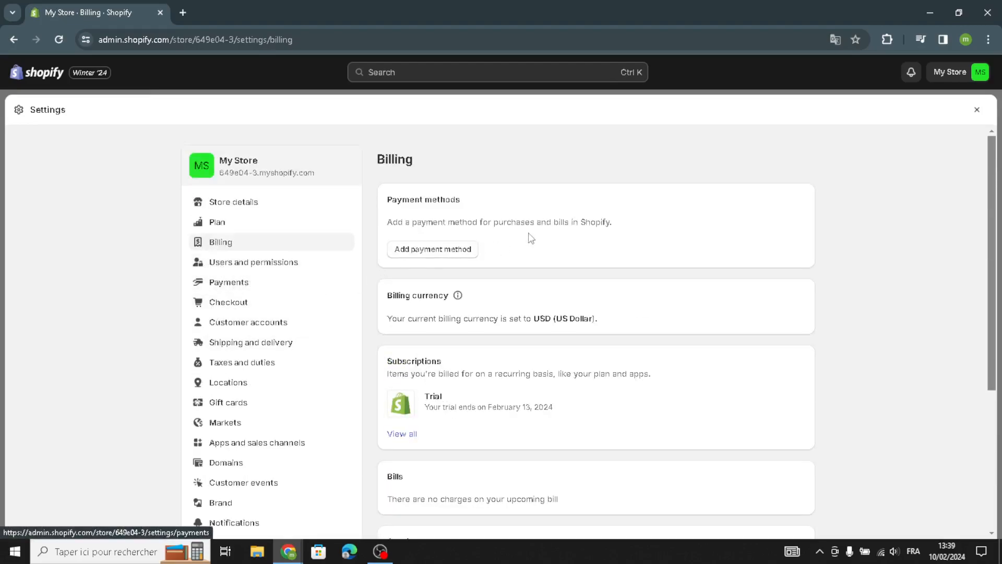
# Step: Open the Oceanpayment(Direct) provider from the store's payment settings and bring up its support contact form
pyautogui.click(273, 284)
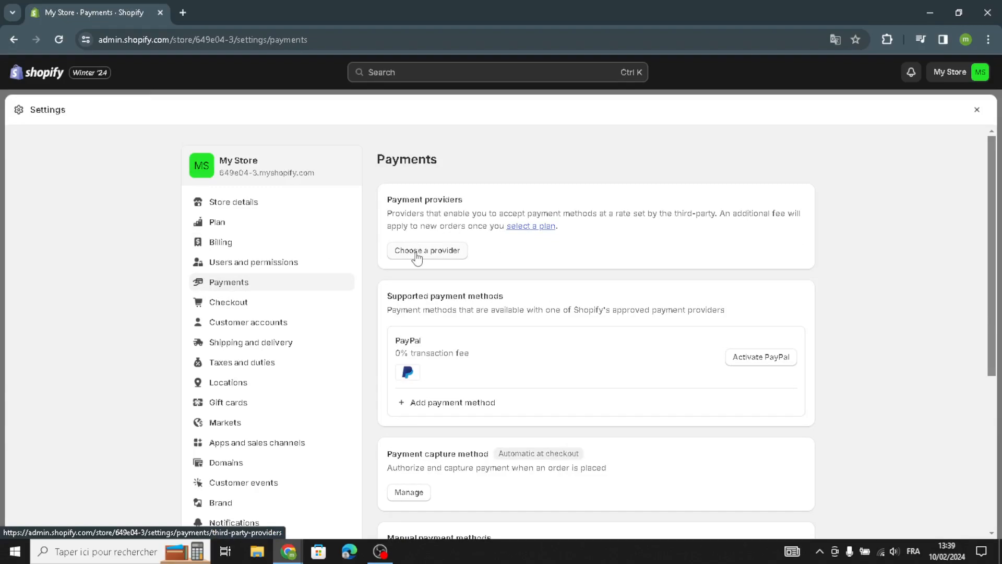
pyautogui.click(416, 252)
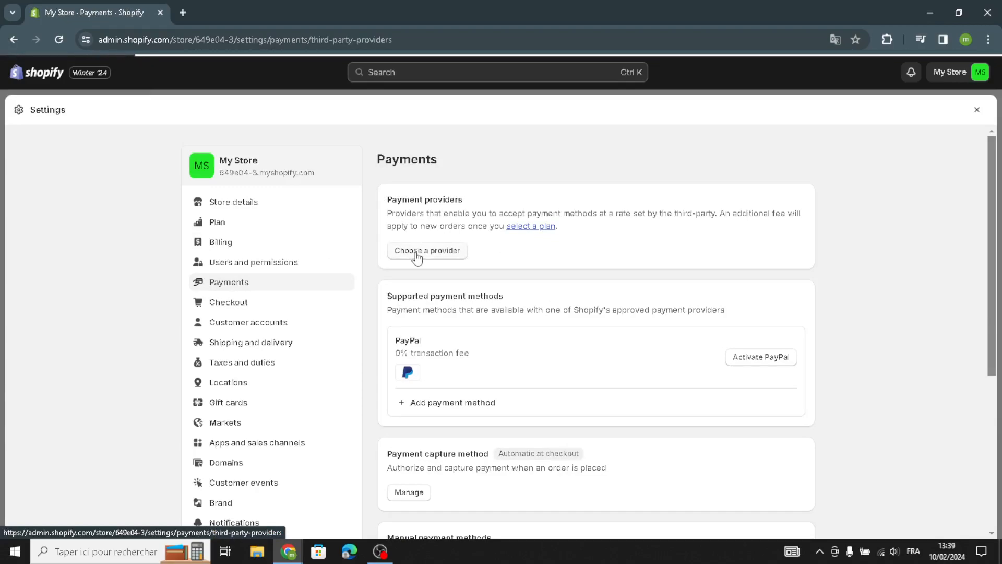
pyautogui.click(488, 298)
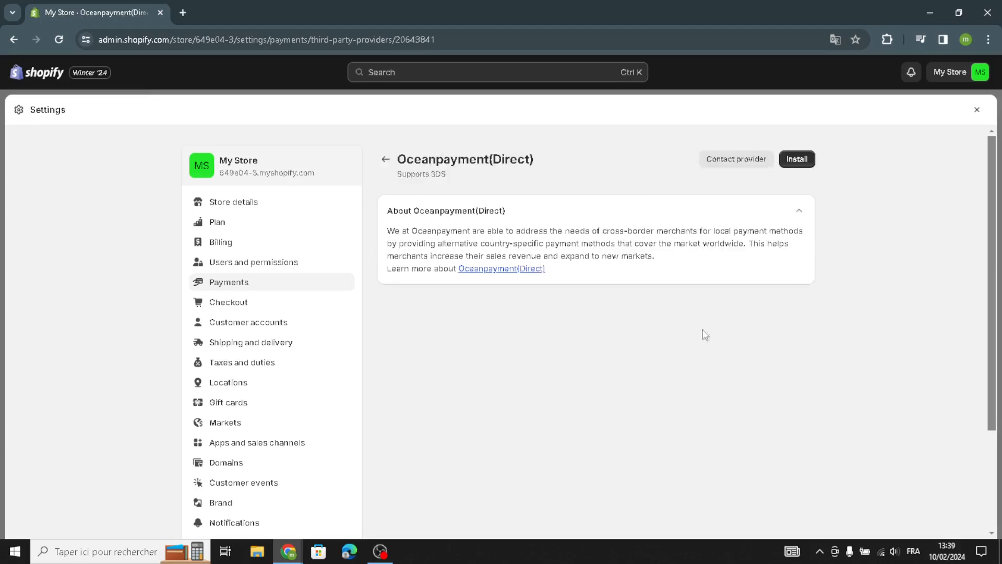
pyautogui.click(741, 167)
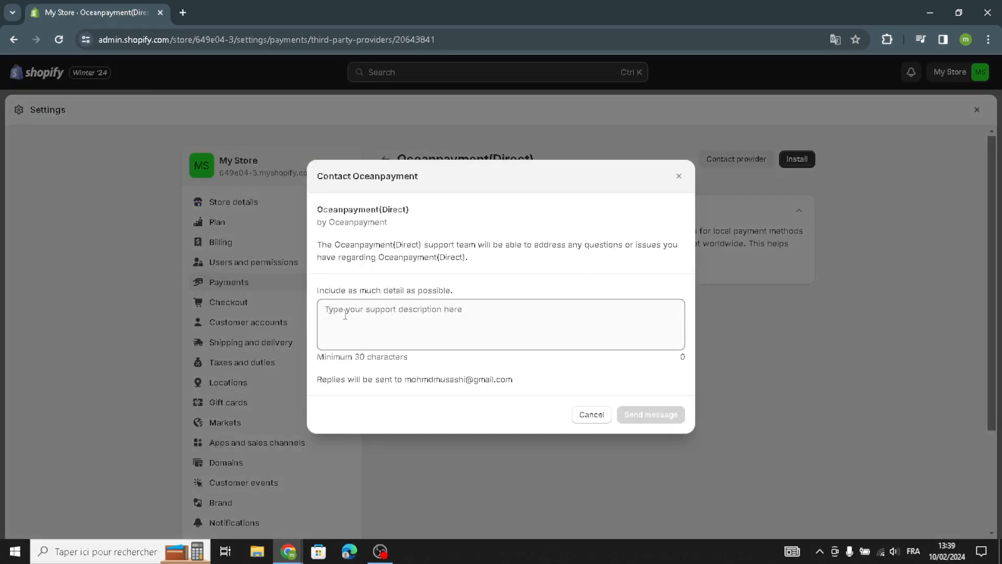
# Step: Dismiss the Oceanpayment contact form without sending a message and return to the third-party payment provider list
pyautogui.click(679, 176)
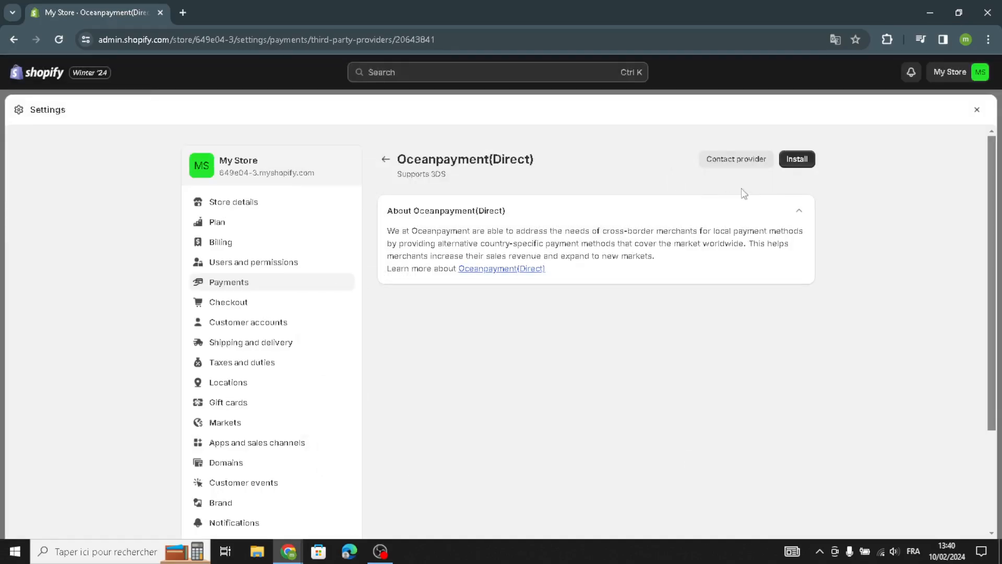
pyautogui.click(385, 160)
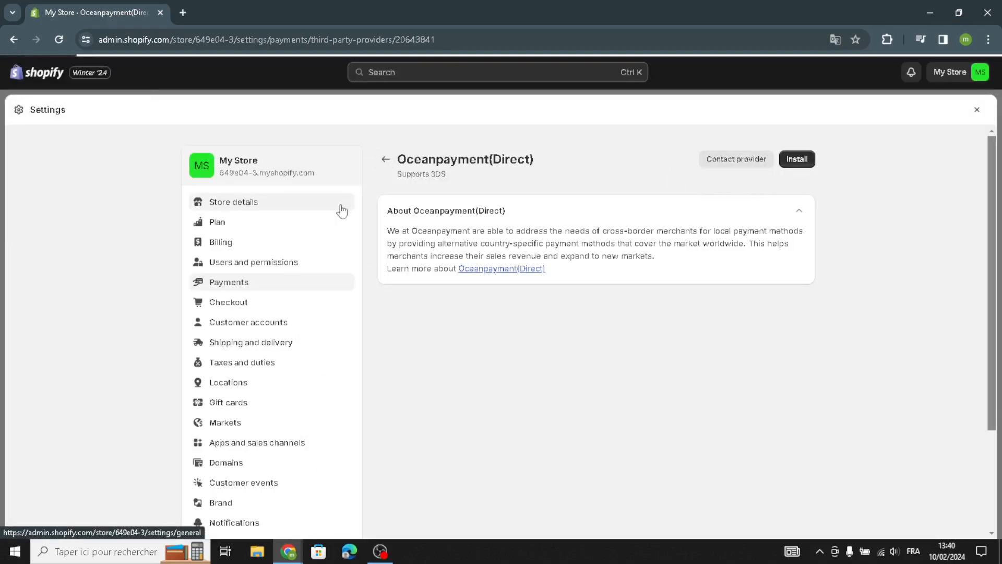
pyautogui.scroll(-1, 222, 303)
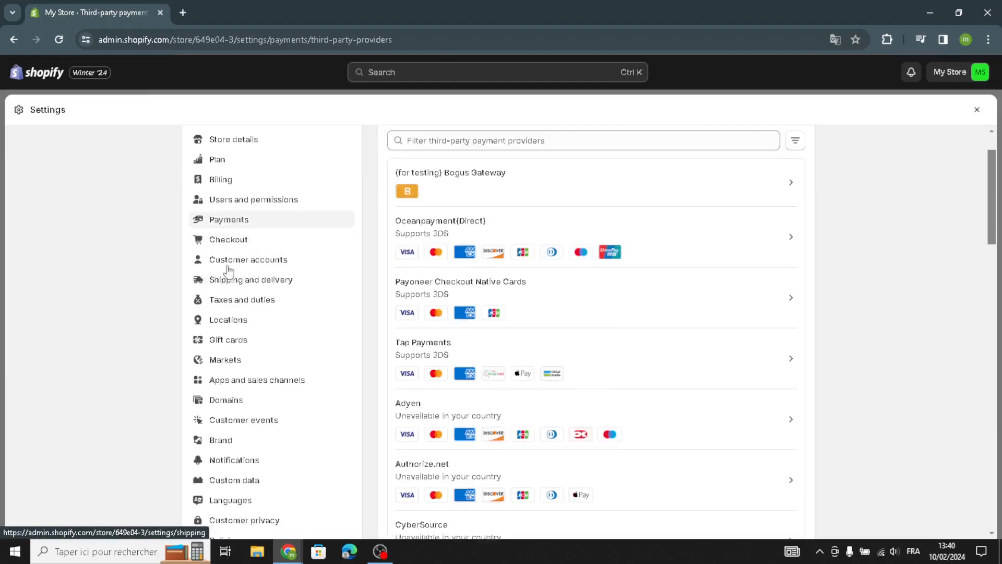
# Step: Examine the checkout settings, including contact method, customer information, marketing, tipping, address collection, order processing, checkout language and checkout rules
pyautogui.click(231, 245)
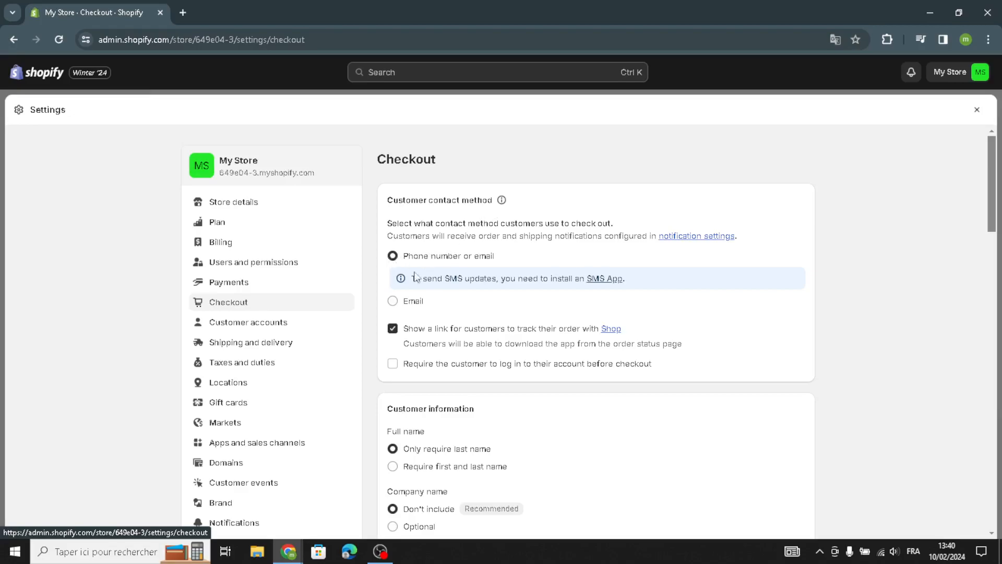
pyautogui.scroll(-3, 410, 334)
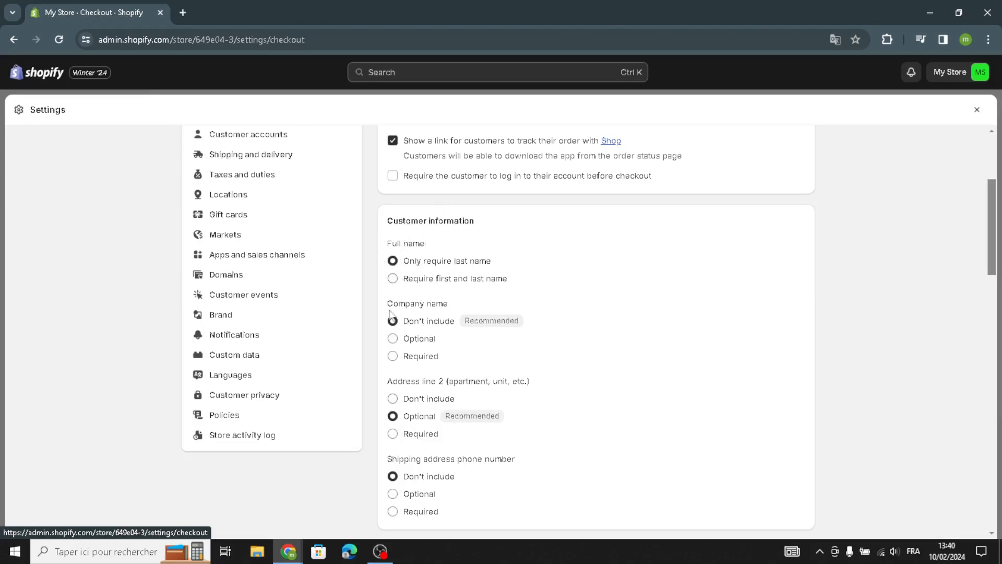
pyautogui.scroll(-3, 465, 340)
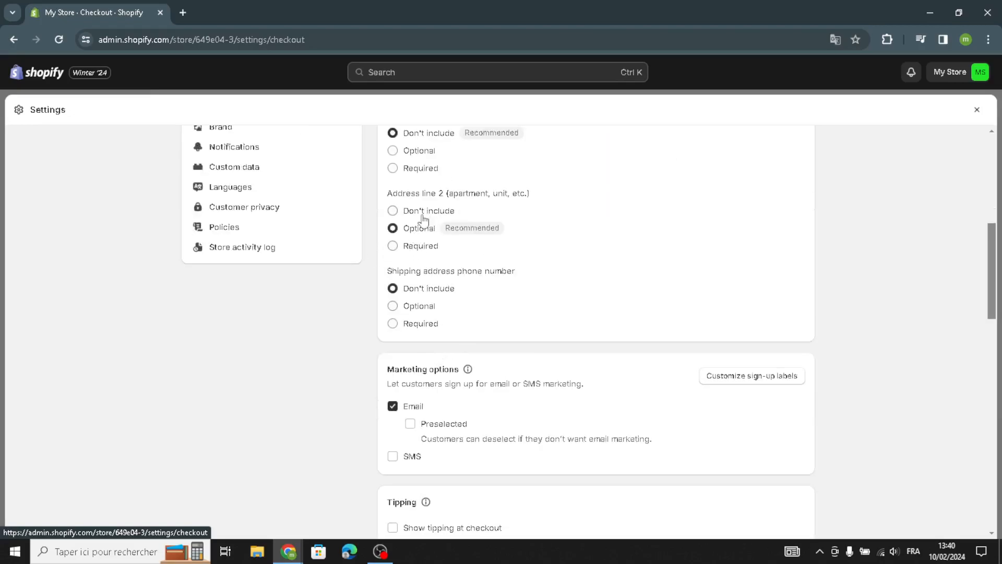
pyautogui.scroll(-3, 416, 364)
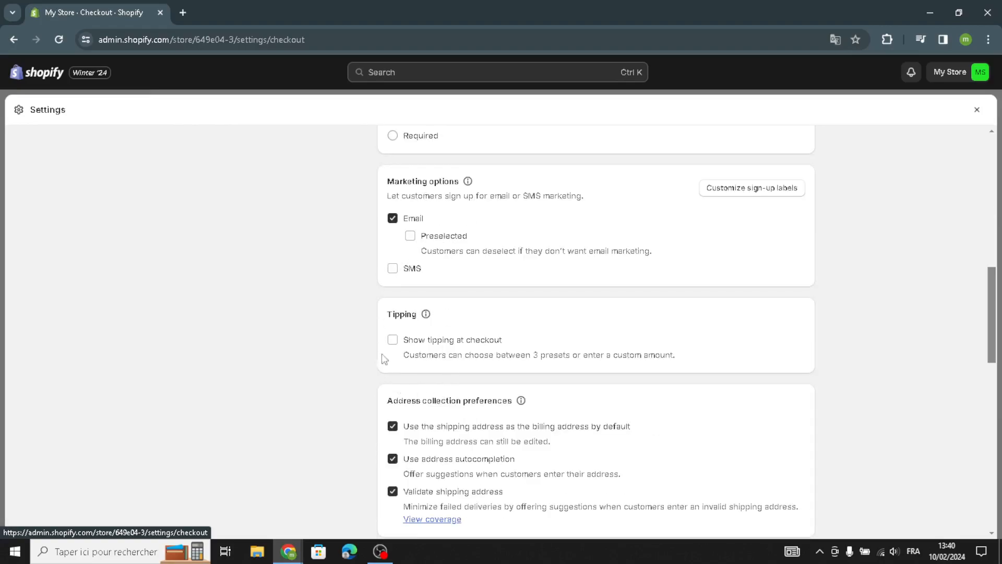
pyautogui.scroll(-6, 456, 365)
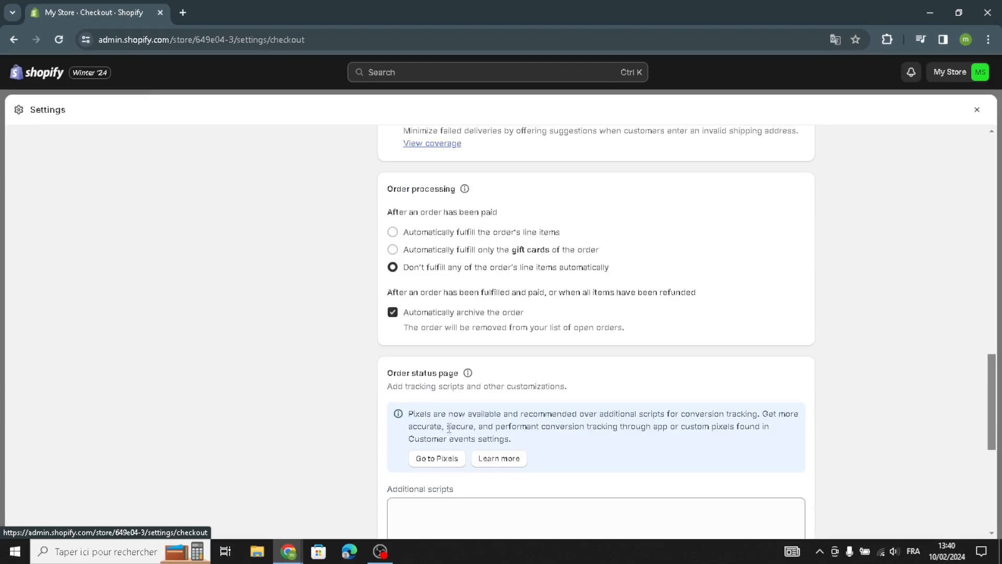
pyautogui.scroll(-5, 449, 432)
pyautogui.scroll(8, 445, 416)
pyautogui.scroll(-8, 449, 413)
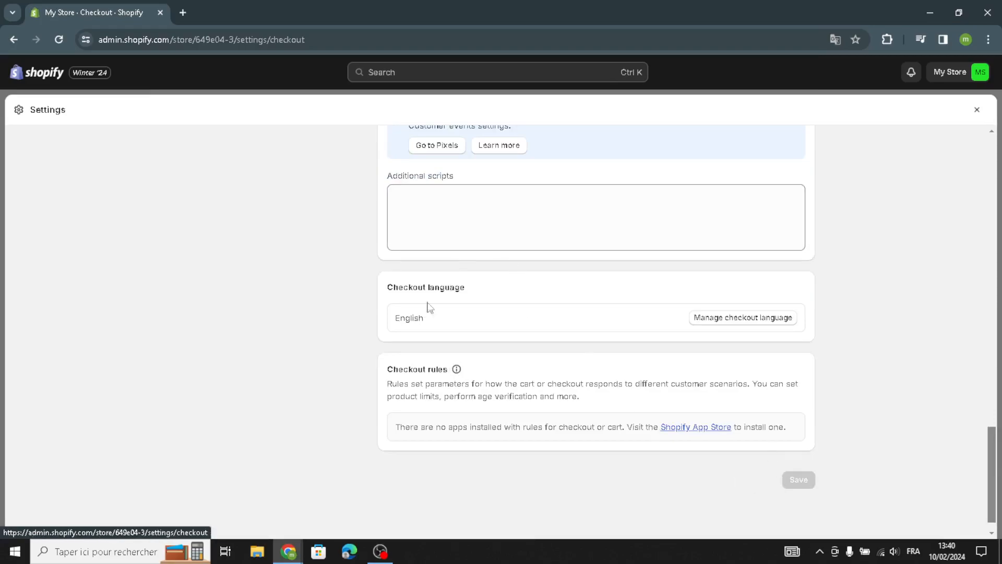
pyautogui.scroll(12, 779, 474)
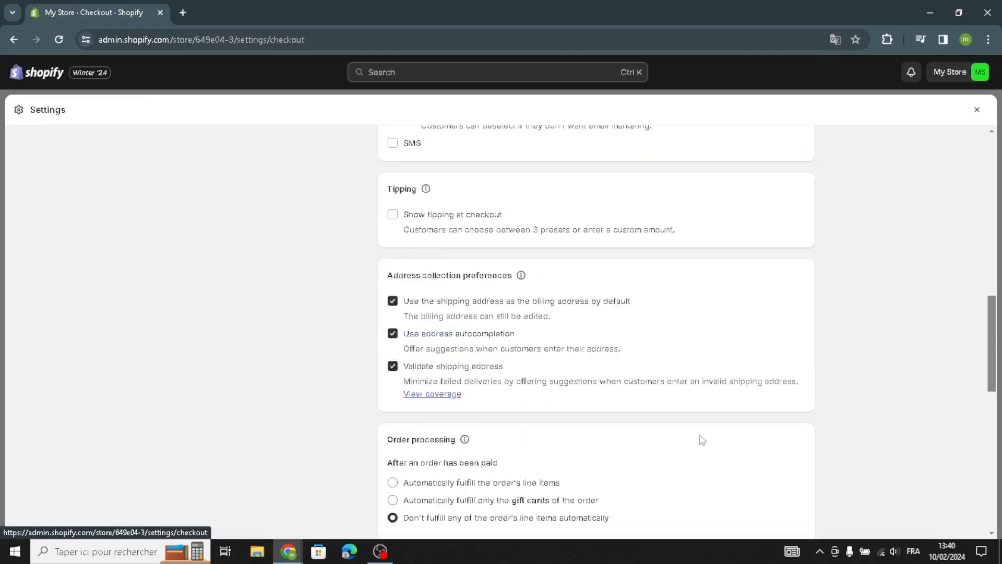
pyautogui.scroll(5, 262, 297)
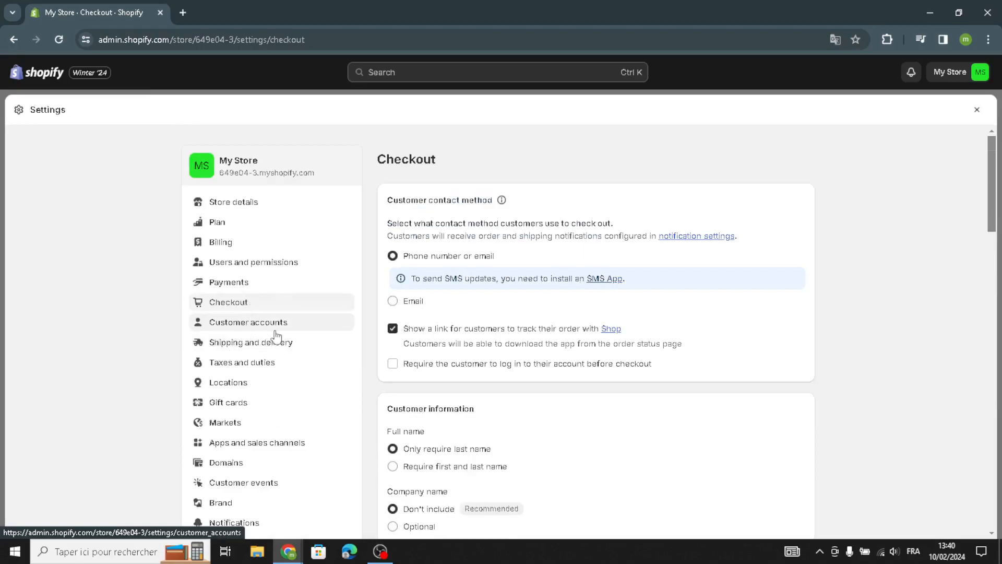
# Step: Open the taxes and duties settings, examine Australia's GST collection and tax overrides, and return to the region list
pyautogui.scroll(-1, 242, 366)
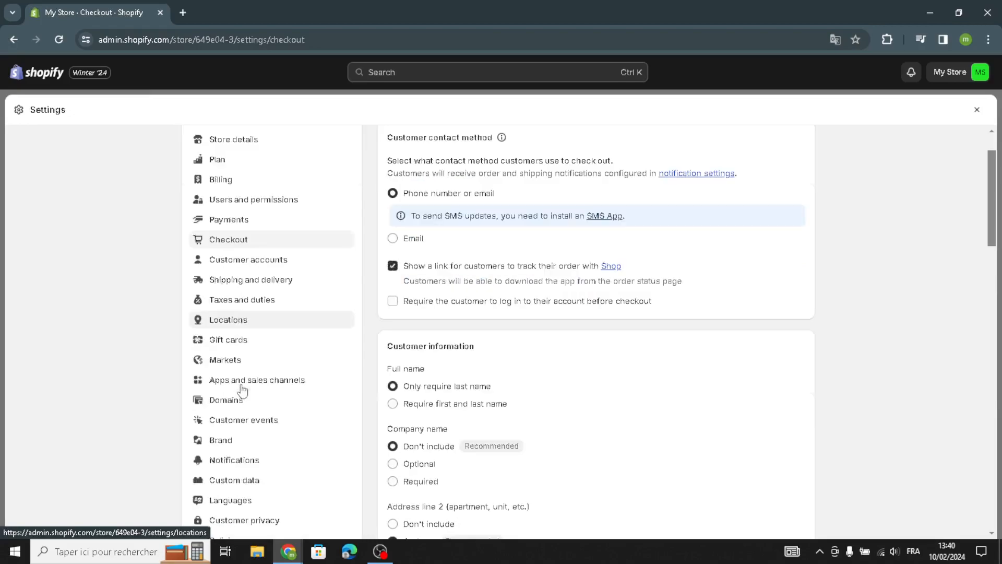
pyautogui.click(251, 306)
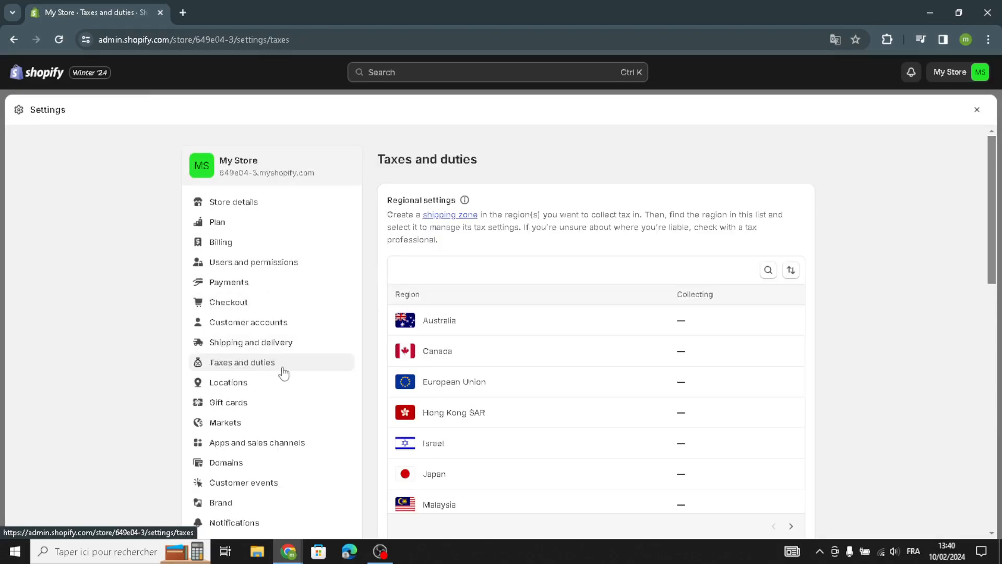
pyautogui.scroll(-1, 486, 272)
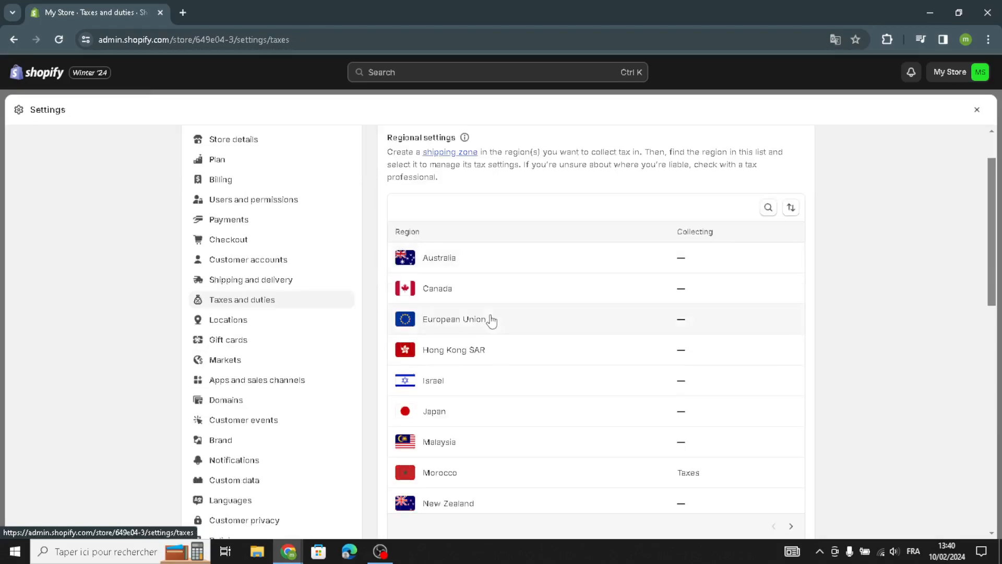
pyautogui.click(526, 271)
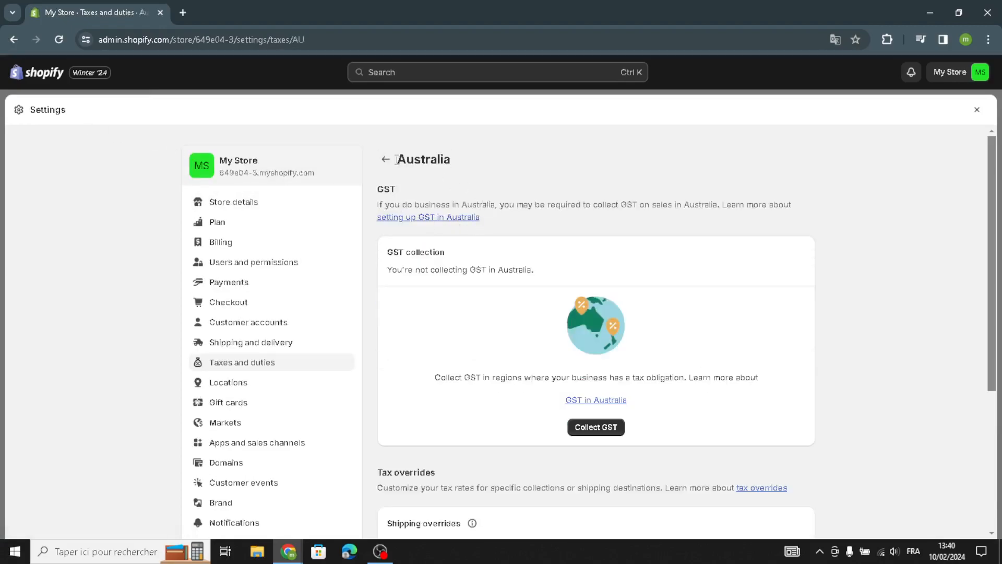
pyautogui.scroll(-1, 527, 350)
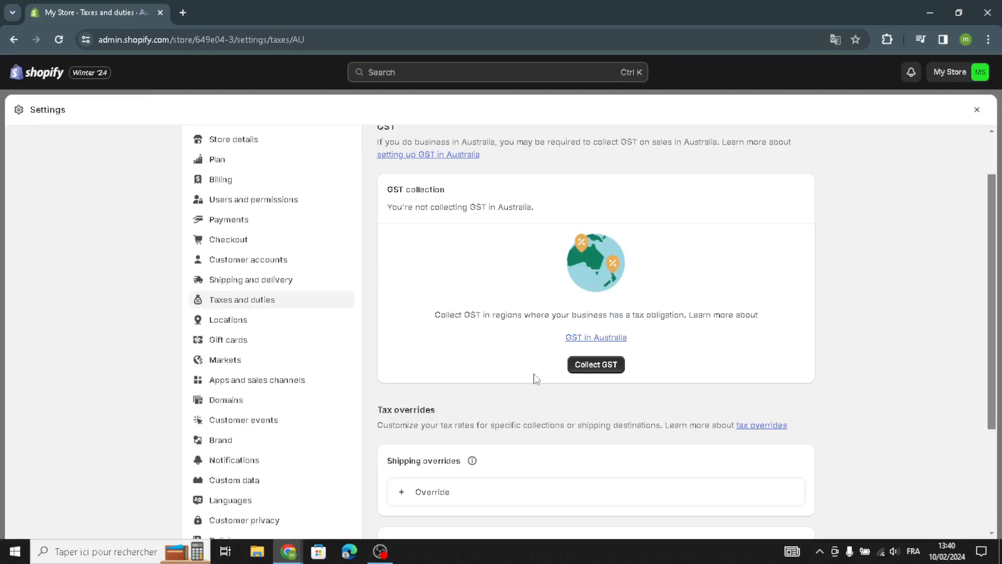
pyautogui.scroll(1, 434, 327)
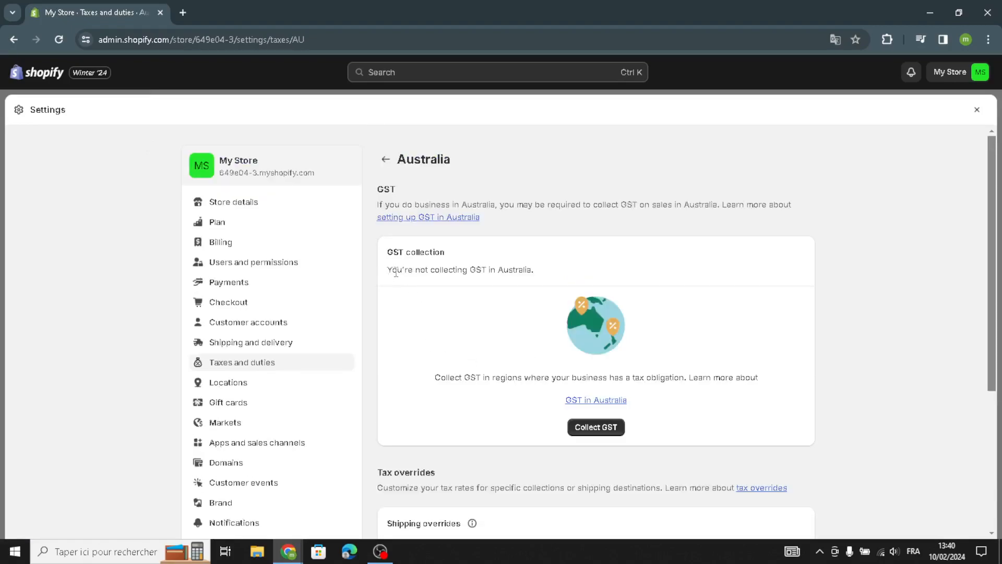
pyautogui.click(385, 159)
# Step: Open Morocco's tax settings, try lowering the country tax to 19.998% and set it back to 20%, viewing the tax overrides section
pyautogui.scroll(-5, 449, 360)
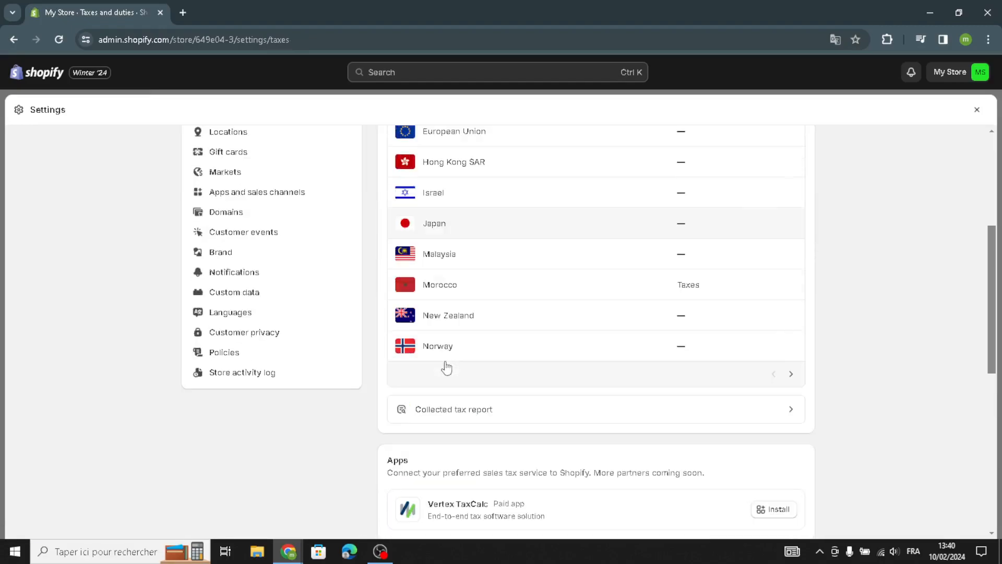
pyautogui.click(463, 295)
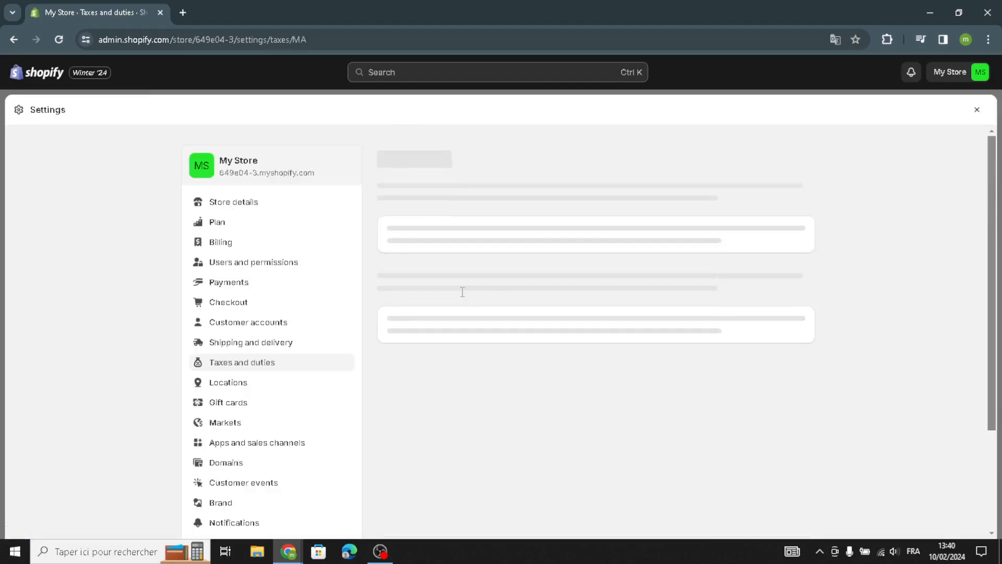
pyautogui.click(446, 299)
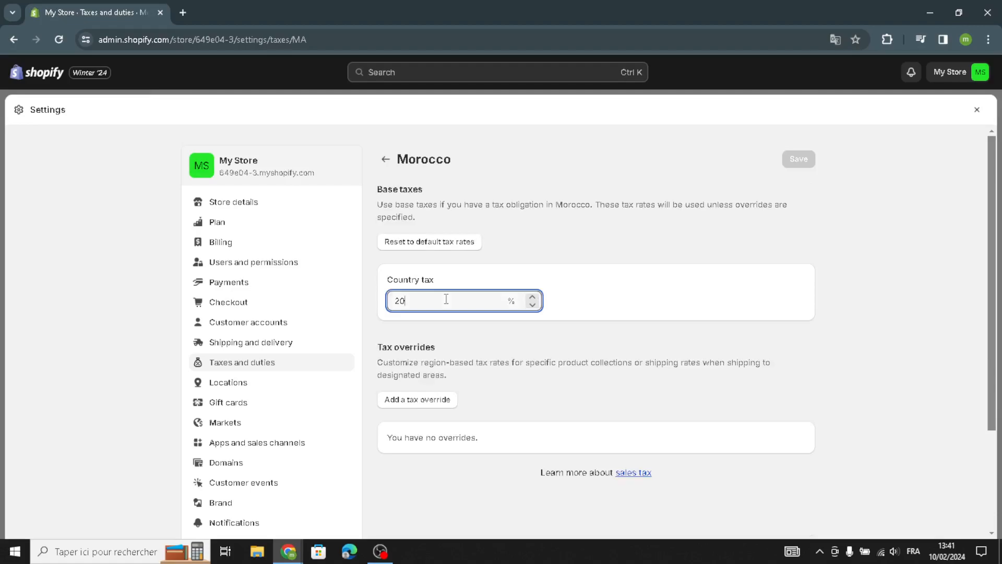
pyautogui.click(532, 306)
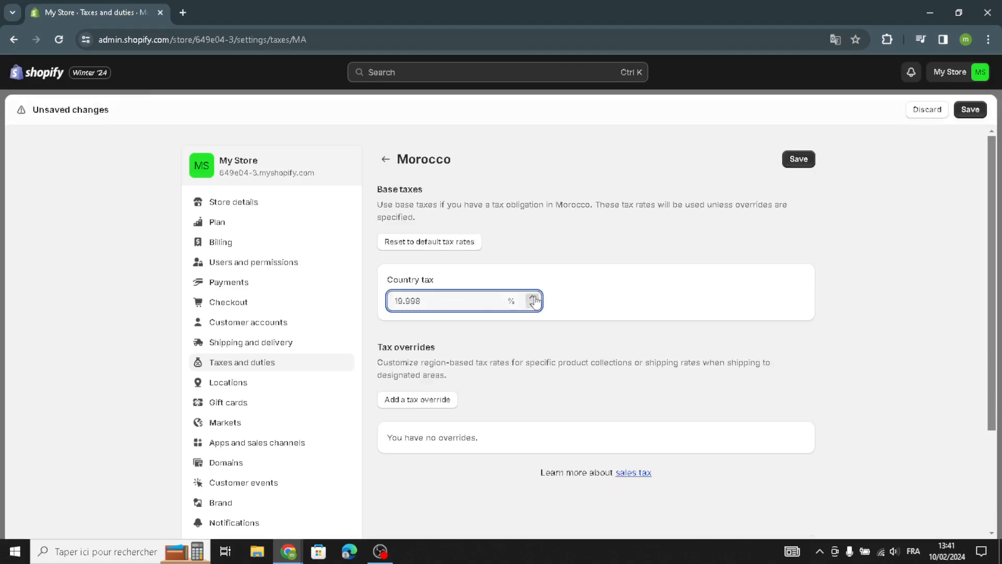
pyautogui.click(532, 297)
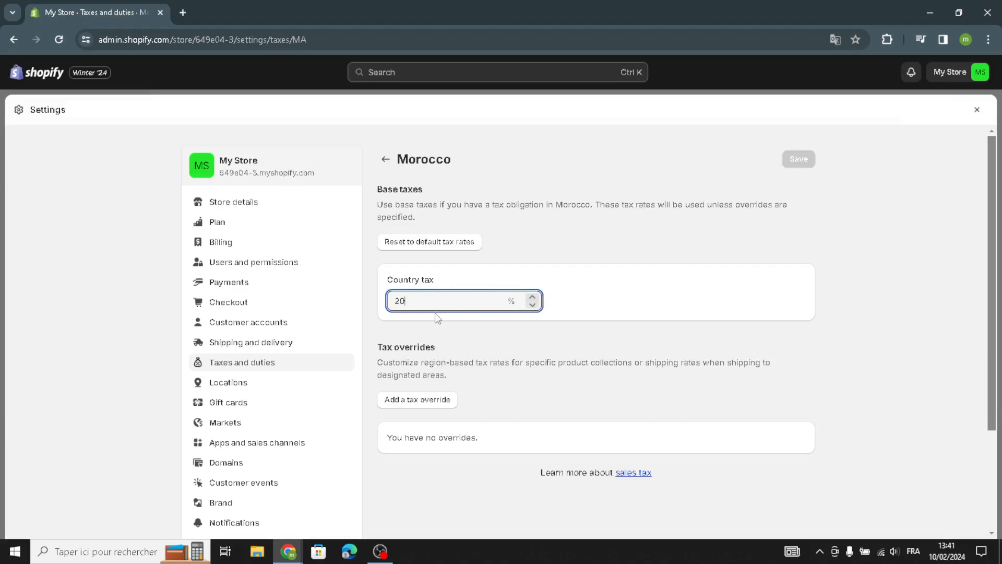
pyautogui.scroll(-3, 457, 388)
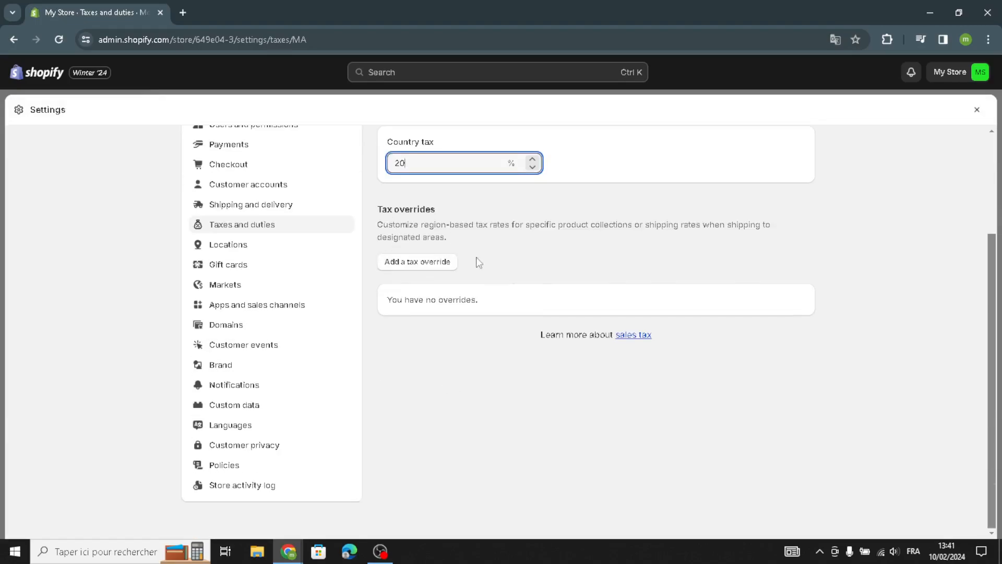
pyautogui.scroll(3, 476, 257)
# Step: Open the domains settings and search the store's existing domains for BizCoachMA
pyautogui.scroll(-1, 240, 313)
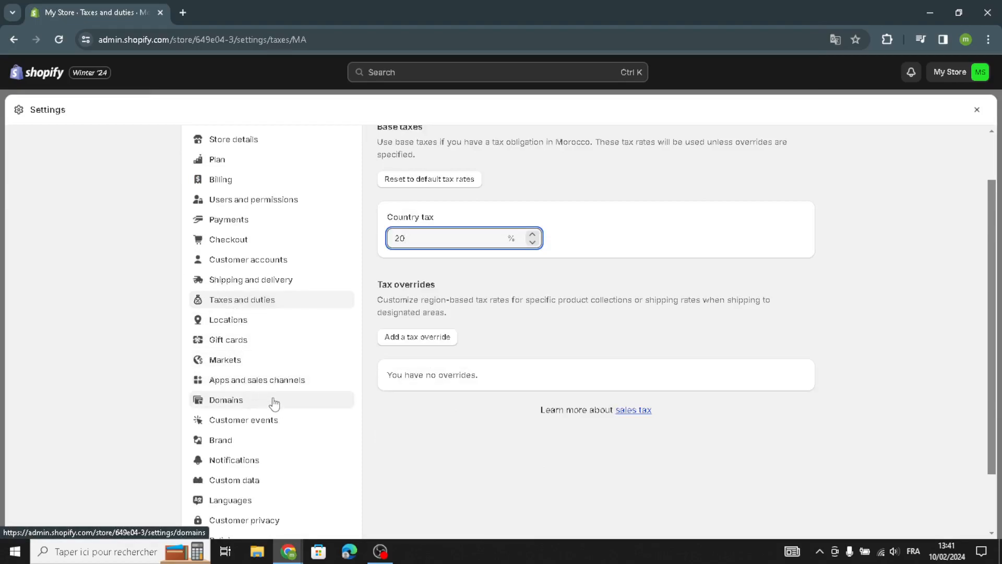
pyautogui.scroll(-1, 275, 404)
pyautogui.click(256, 338)
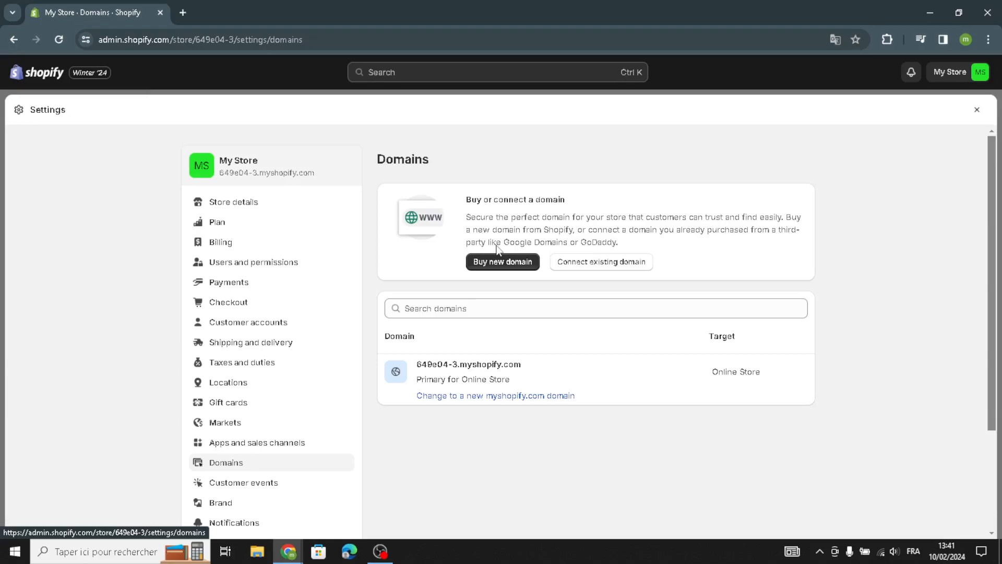
pyautogui.click(446, 308)
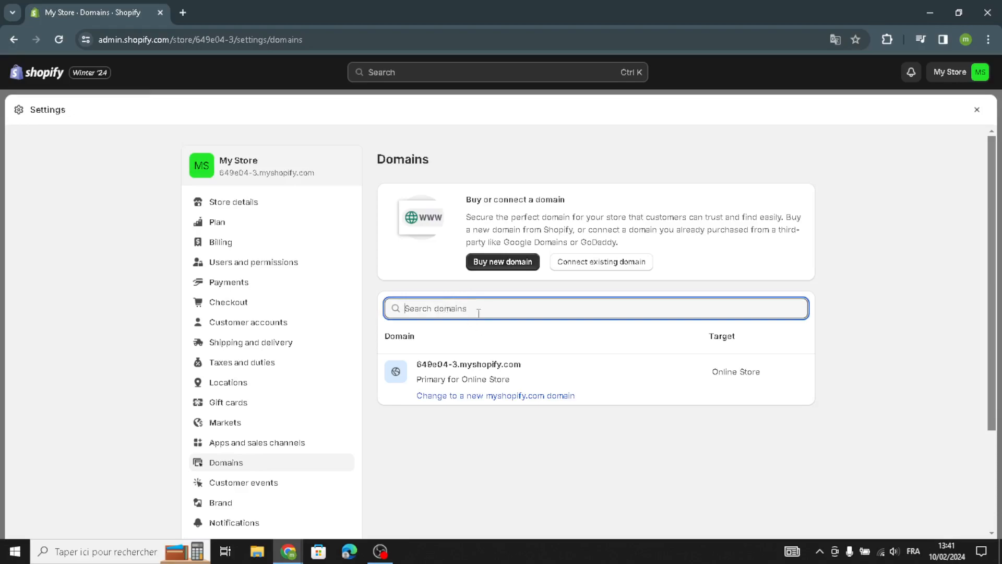
pyautogui.write('BizCoach')
pyautogui.write('ma')
pyautogui.press('BackSpace')
pyautogui.press('BackSpace')
pyautogui.write('MA')
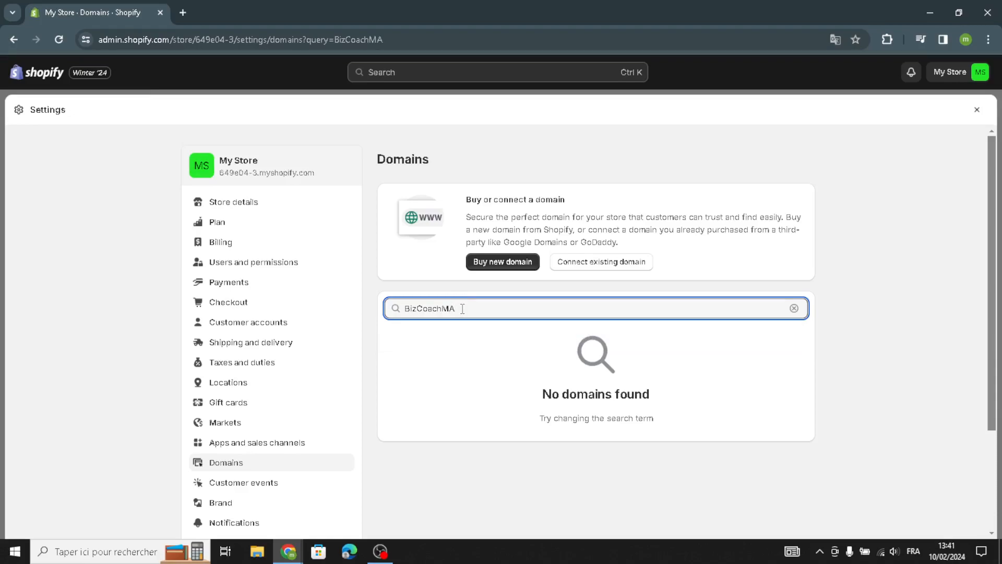
# Step: Start buying a new domain, search for BizCoachMa, and examine the available domain extensions and their prices
pyautogui.click(470, 262)
pyautogui.click(462, 234)
pyautogui.write('BizCoach')
pyautogui.write('Ma')
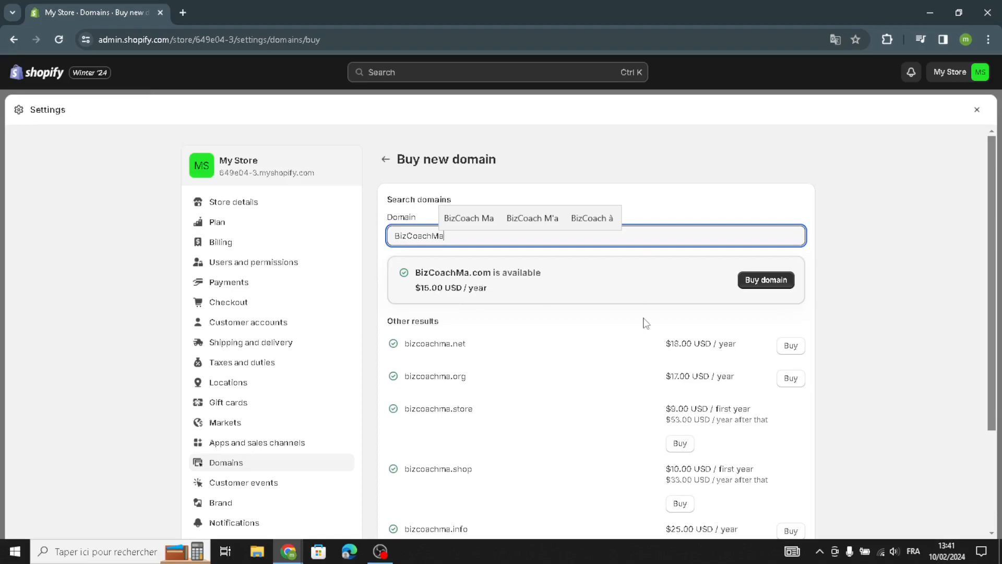
pyautogui.scroll(-1, 655, 367)
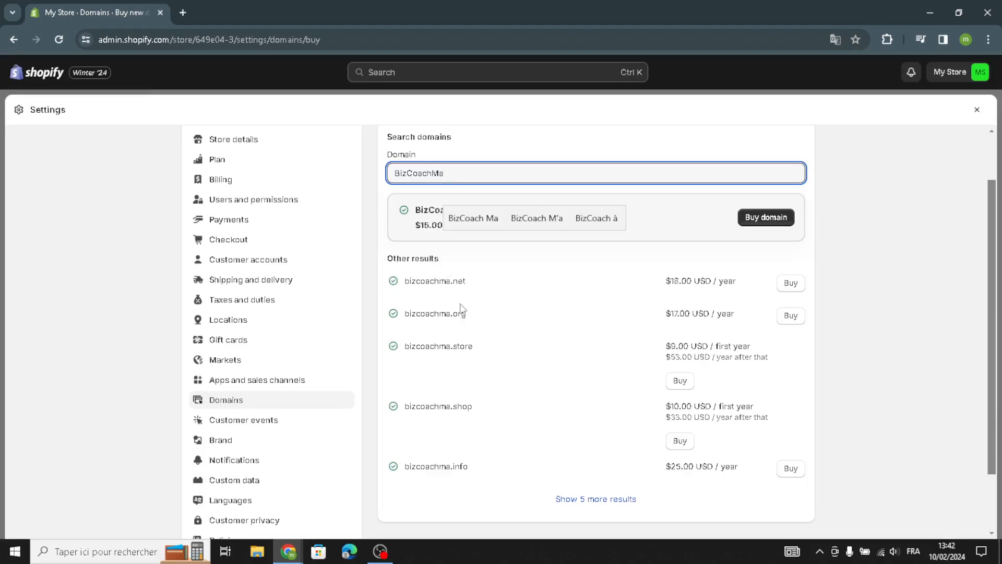
pyautogui.scroll(-1, 486, 427)
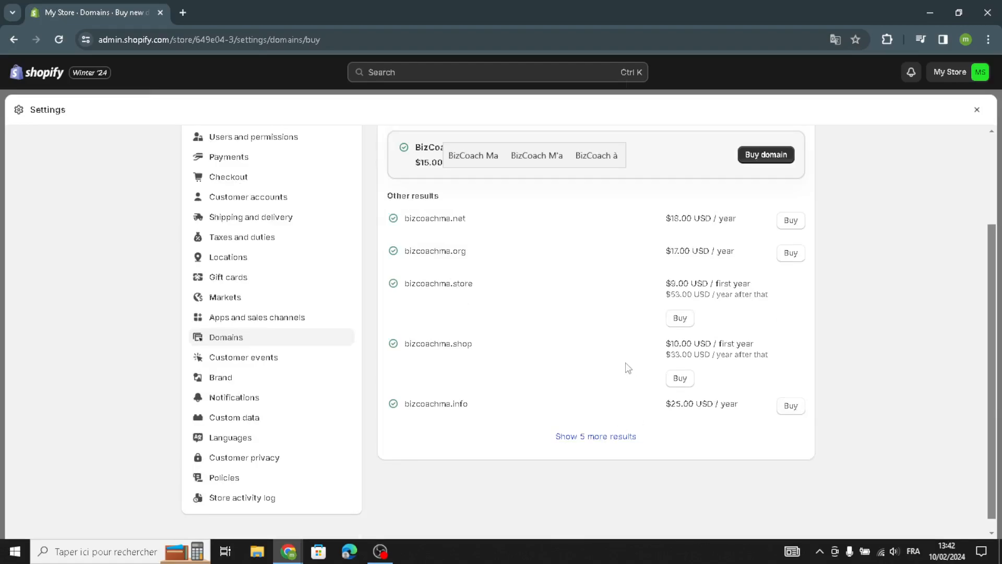
pyautogui.scroll(1, 628, 368)
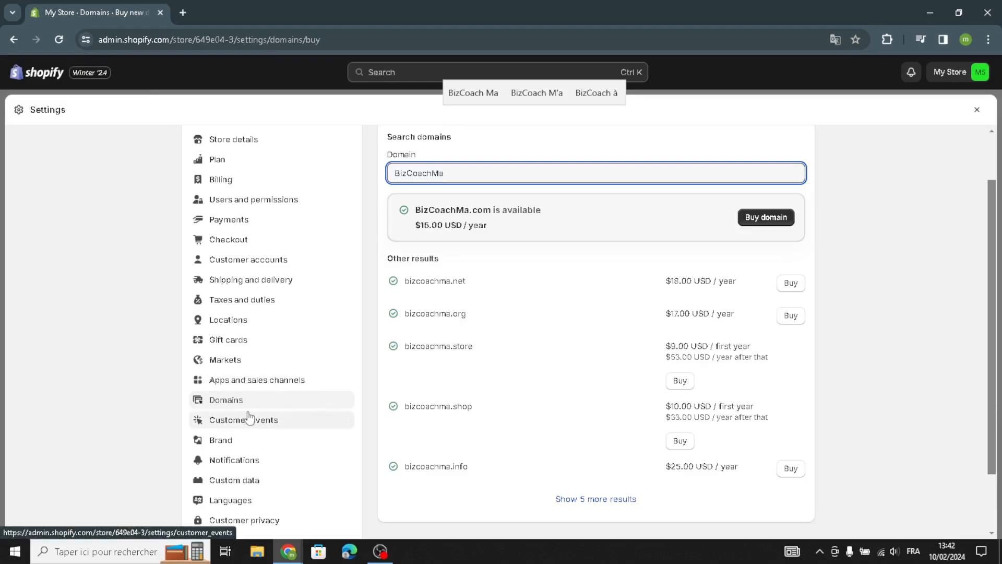
pyautogui.scroll(1, 542, 288)
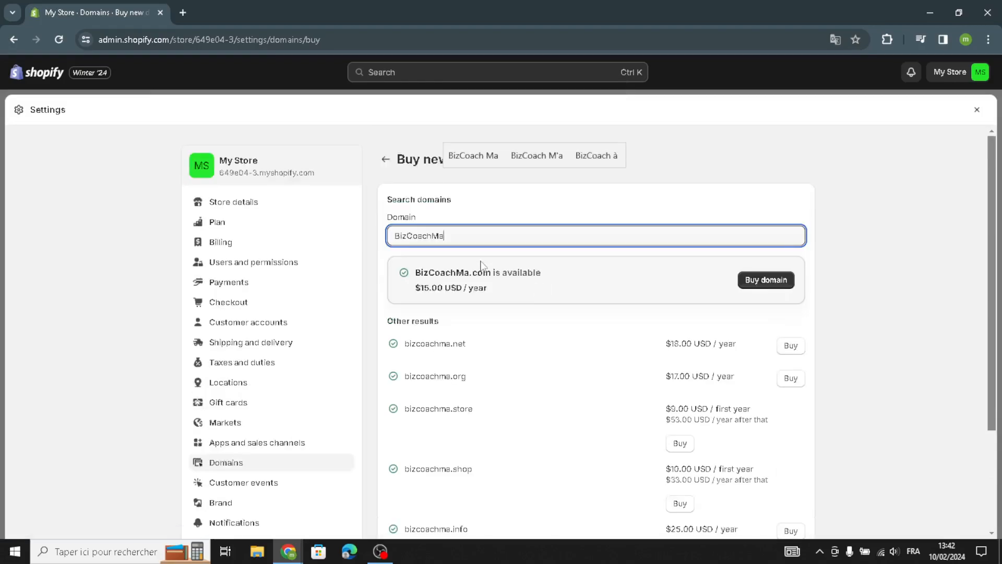
# Step: Open the customer events settings and examine the options for managing app and custom pixels
pyautogui.scroll(-2, 486, 263)
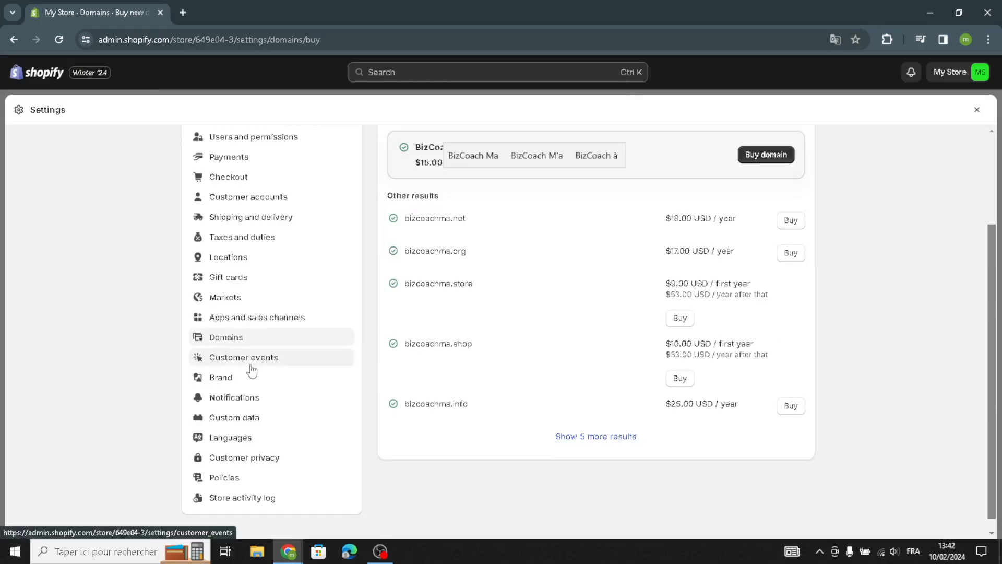
pyautogui.click(249, 364)
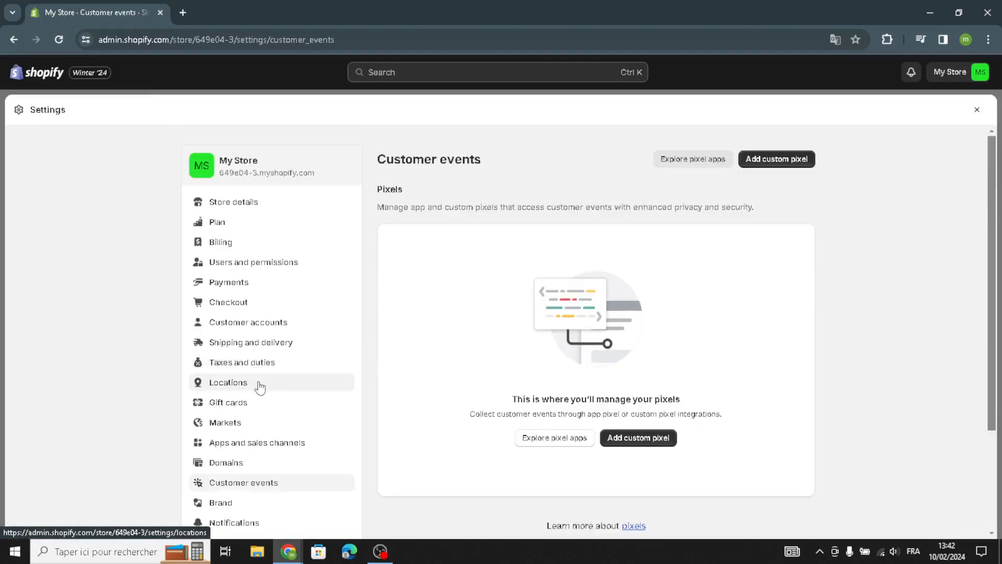
pyautogui.scroll(-1, 589, 394)
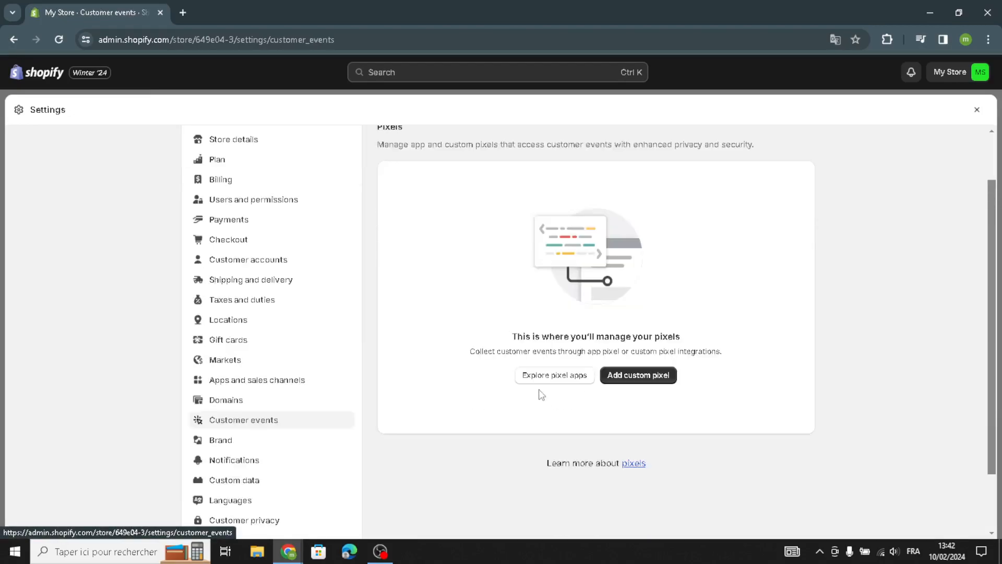
# Step: Review the pixel options in the customer events settings and view the custom pixel form without adding one
pyautogui.scroll(1, 541, 400)
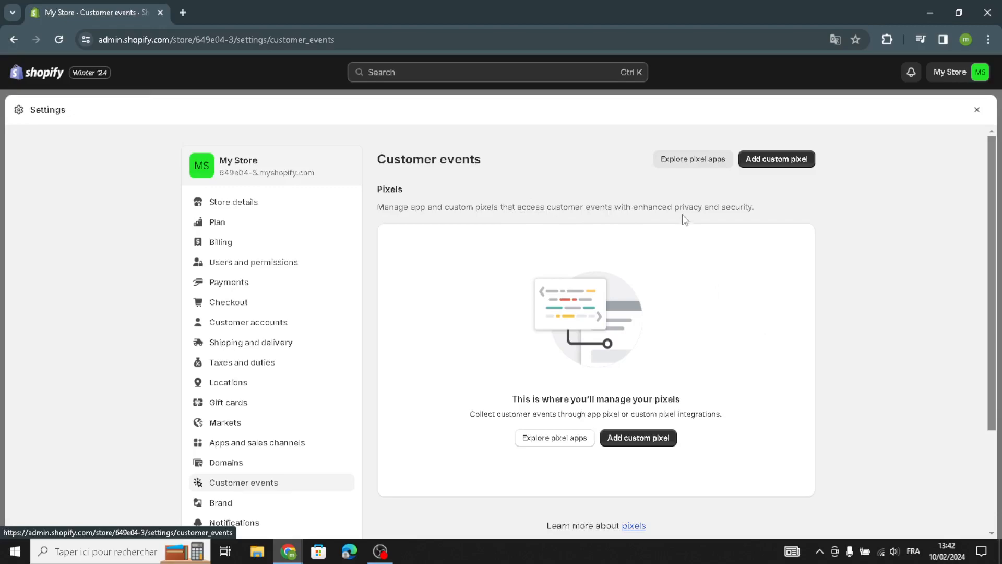
pyautogui.scroll(-2, 678, 292)
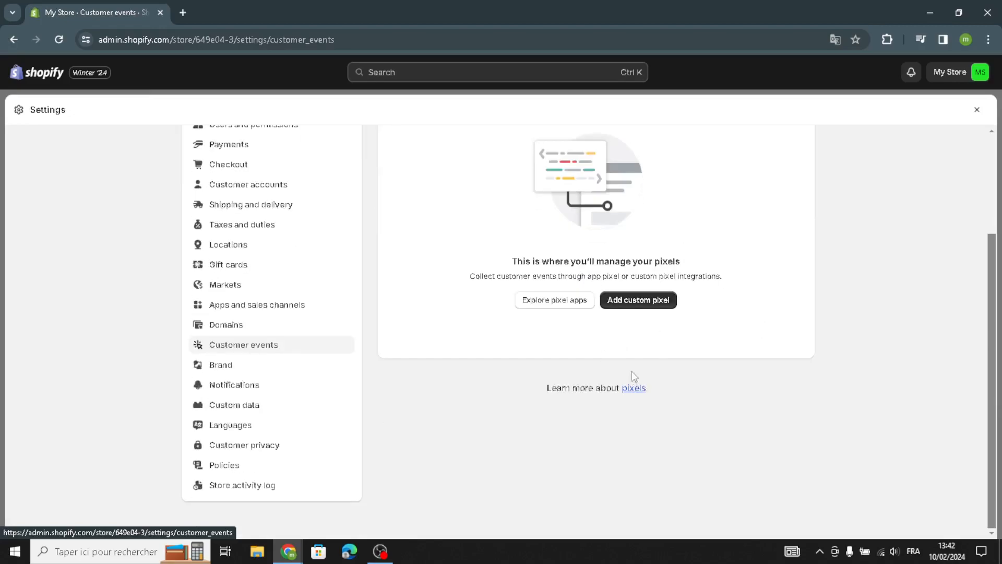
pyautogui.click(611, 304)
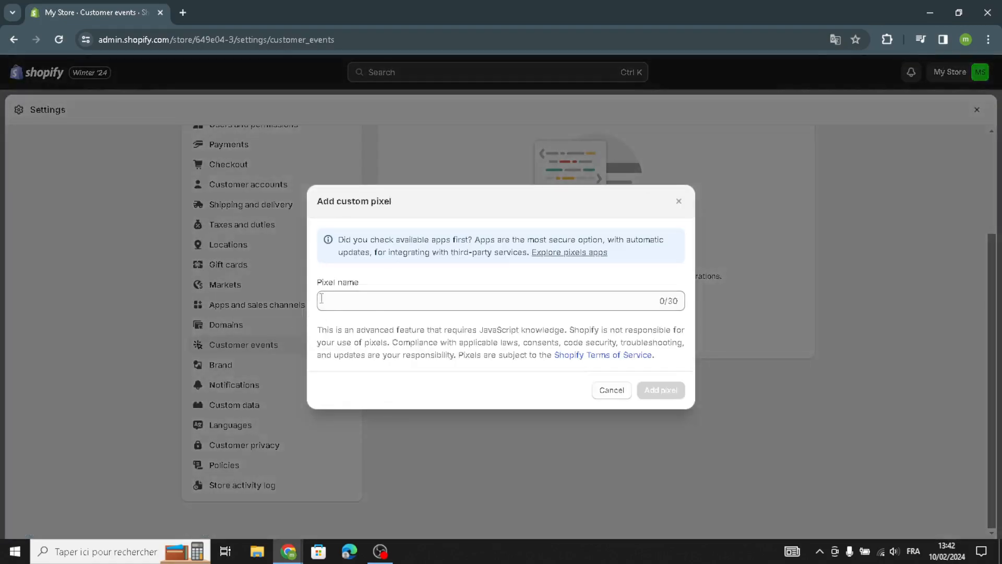
pyautogui.click(670, 207)
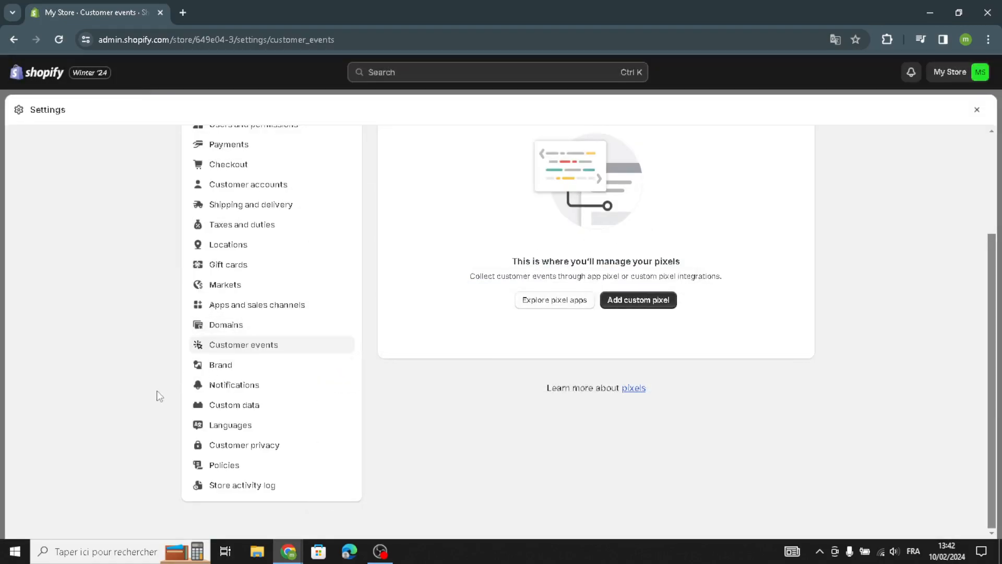
# Step: Open the brand settings and examine the essential and additional brand assets and the default and square logo options
pyautogui.click(219, 371)
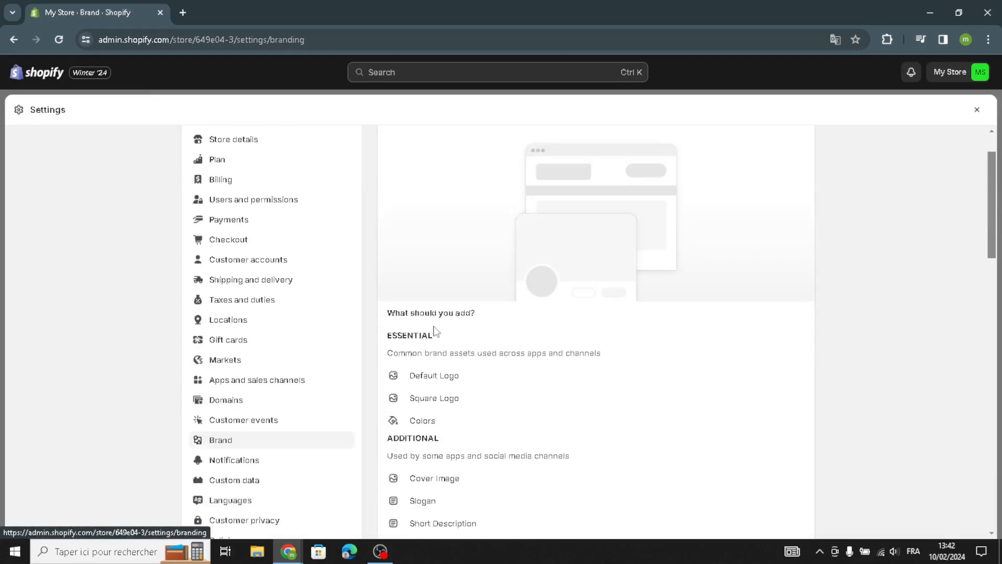
pyautogui.scroll(1, 457, 437)
pyautogui.scroll(-3, 533, 456)
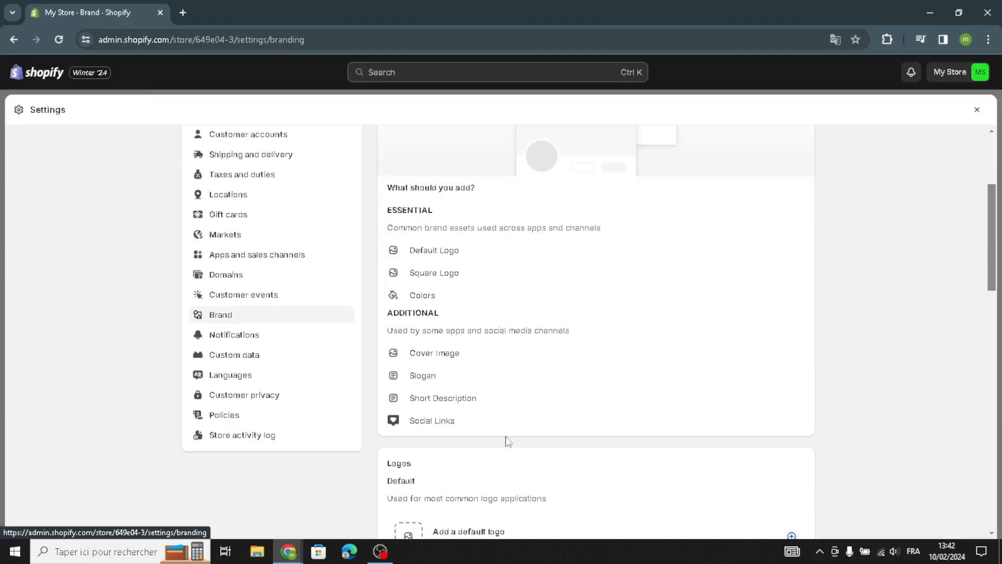
pyautogui.scroll(-3, 436, 404)
pyautogui.scroll(3, 385, 291)
pyautogui.scroll(-3, 516, 319)
pyautogui.scroll(-3, 483, 378)
pyautogui.scroll(3, 483, 394)
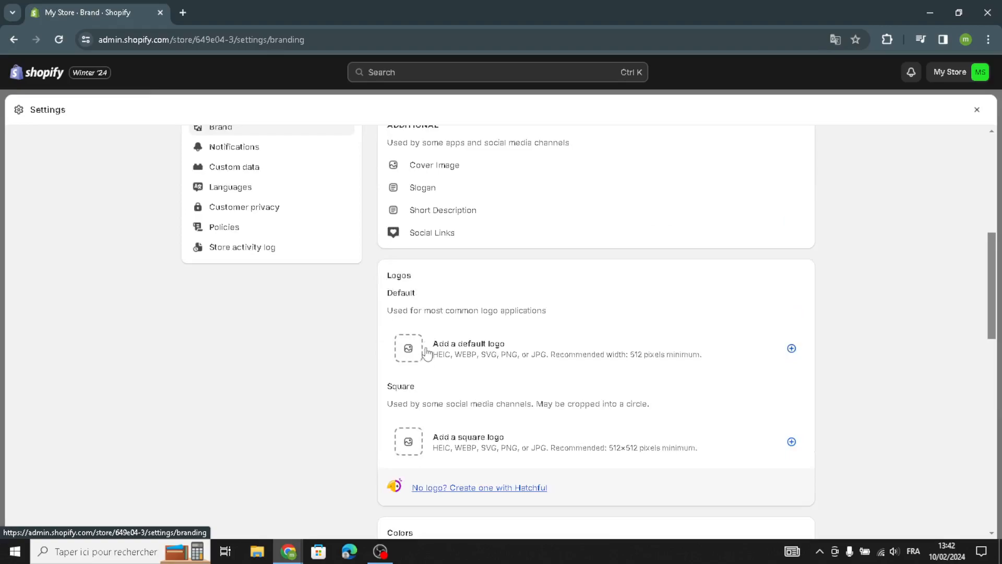
pyautogui.scroll(-3, 461, 461)
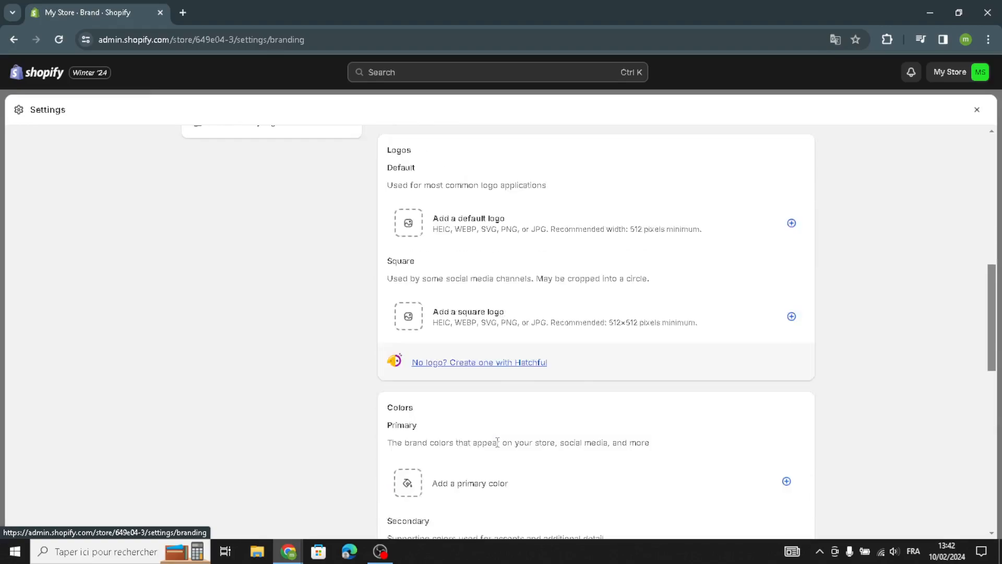
# Step: Add white (#ffffff) as the brand's primary color
pyautogui.scroll(-2, 439, 285)
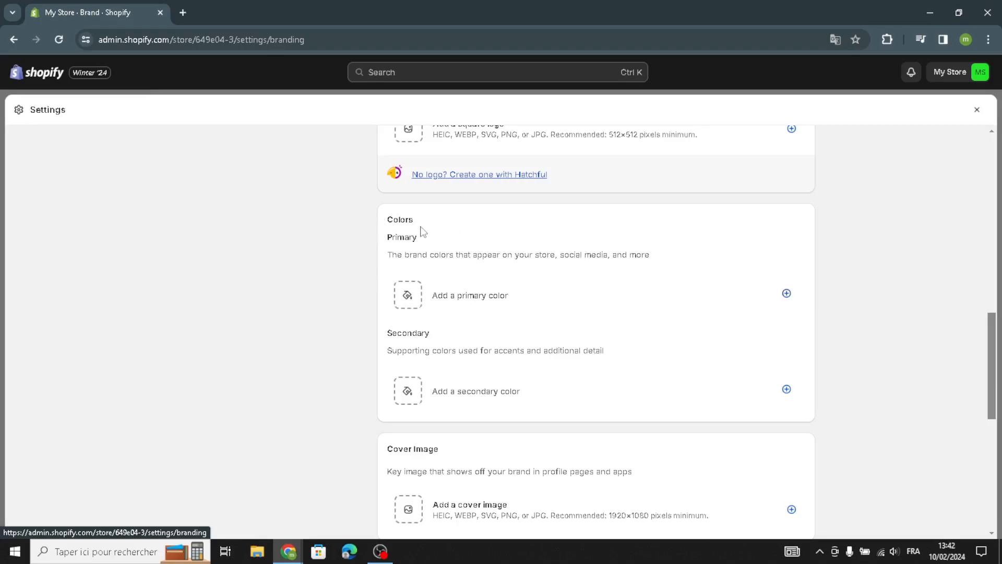
pyautogui.click(786, 294)
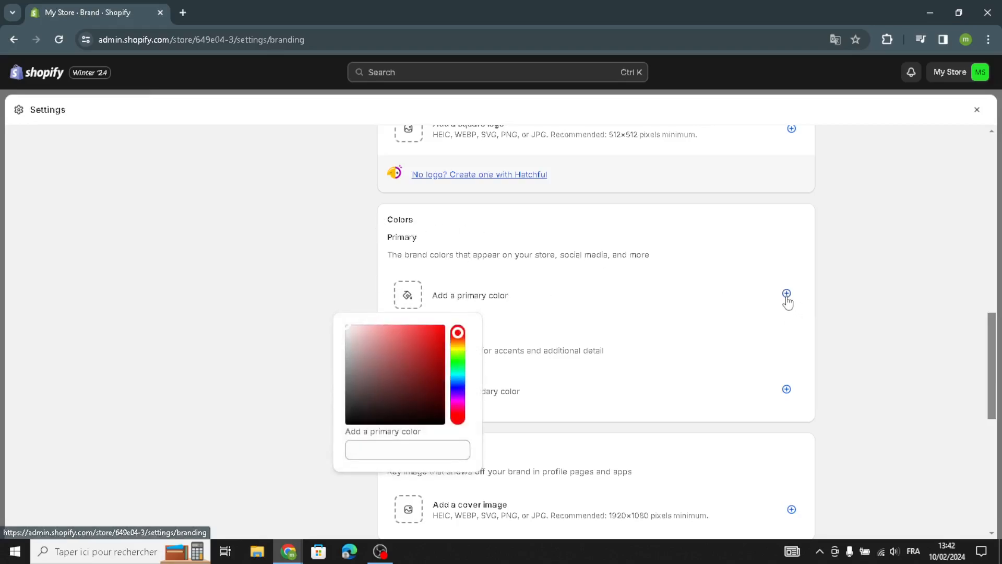
pyautogui.moveTo(458, 334); pyautogui.dragTo(460, 381)
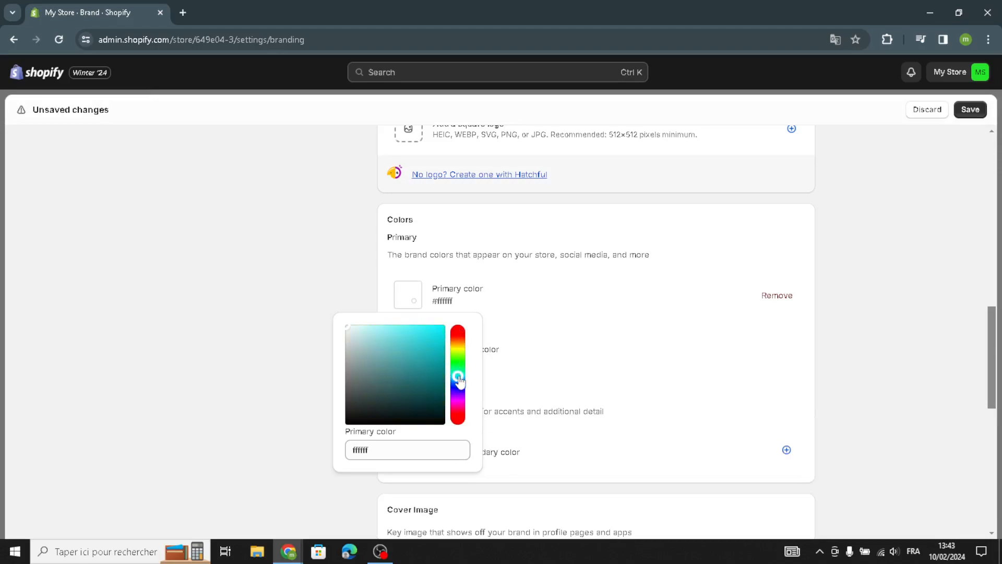
pyautogui.click(290, 360)
# Step: Examine the cover image, slogan and short description sections and the platforms available for social links
pyautogui.scroll(-2, 515, 394)
pyautogui.scroll(-1, 410, 413)
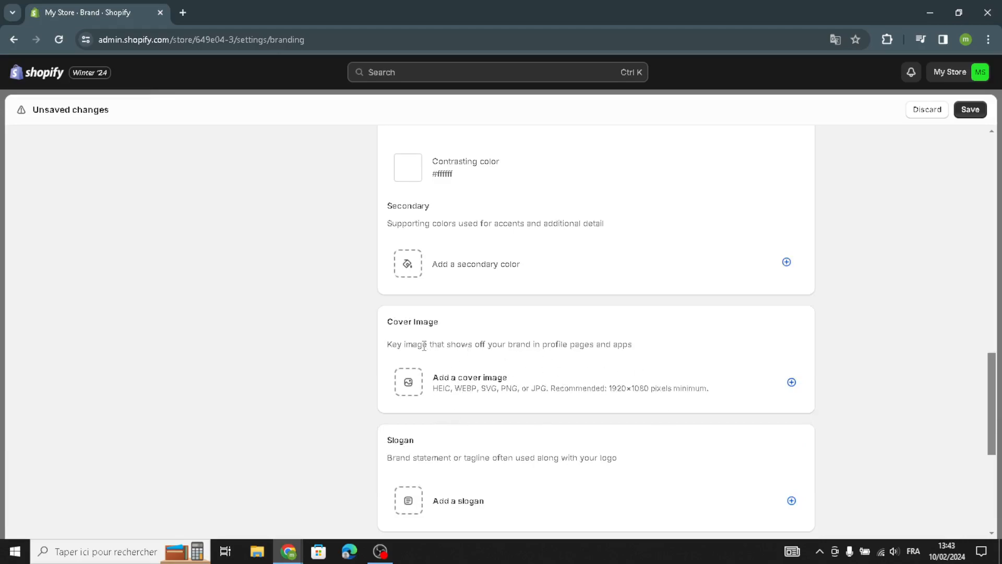
pyautogui.scroll(-2, 649, 407)
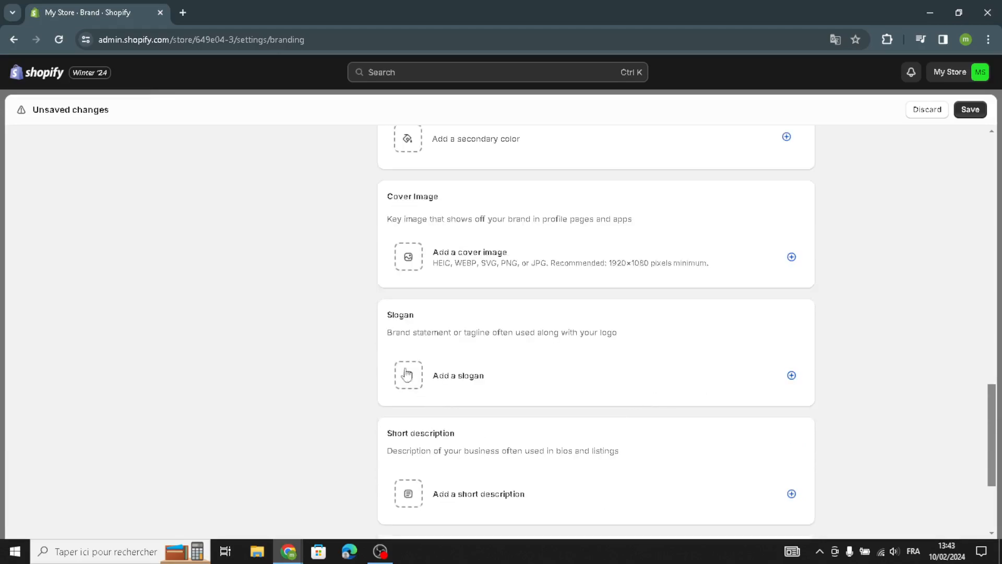
pyautogui.scroll(-1, 386, 397)
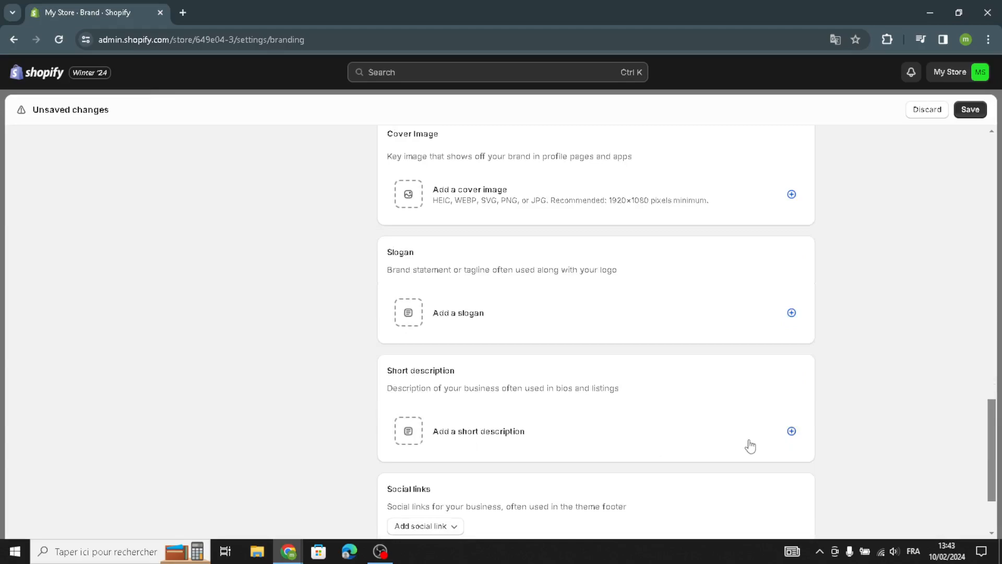
pyautogui.scroll(-2, 741, 449)
pyautogui.click(427, 418)
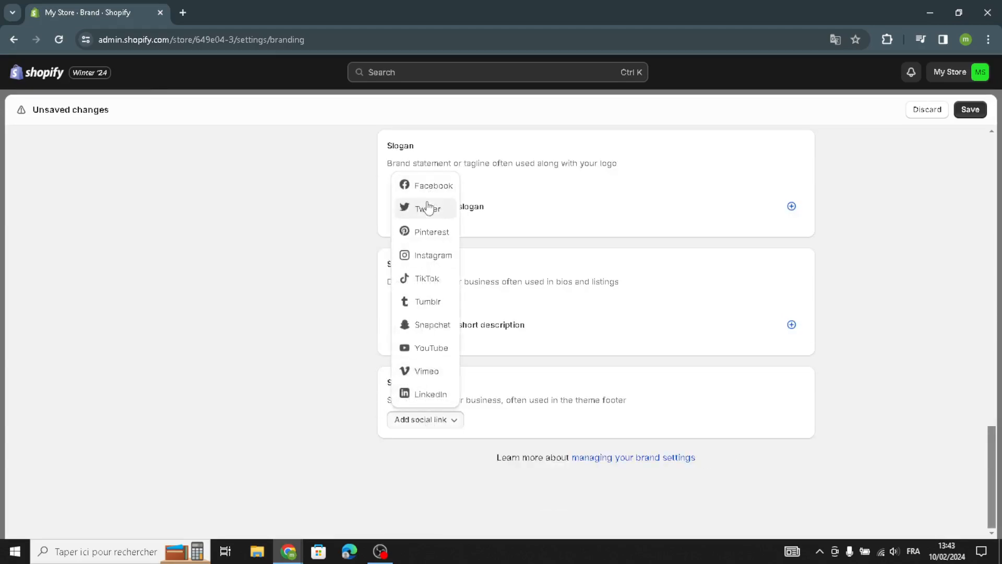
pyautogui.click(305, 255)
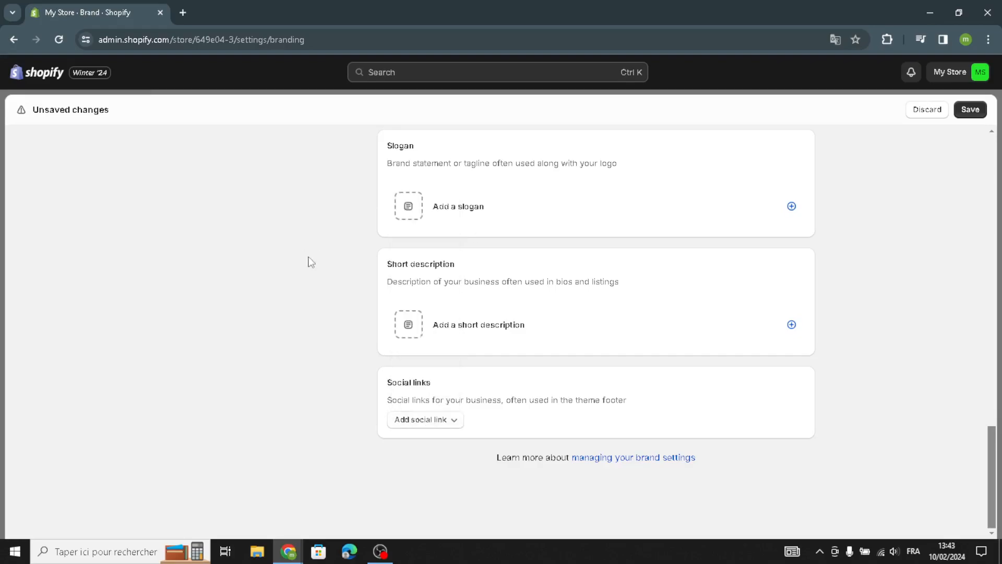
# Step: Save the brand settings and review the brand overview
pyautogui.scroll(15, 882, 174)
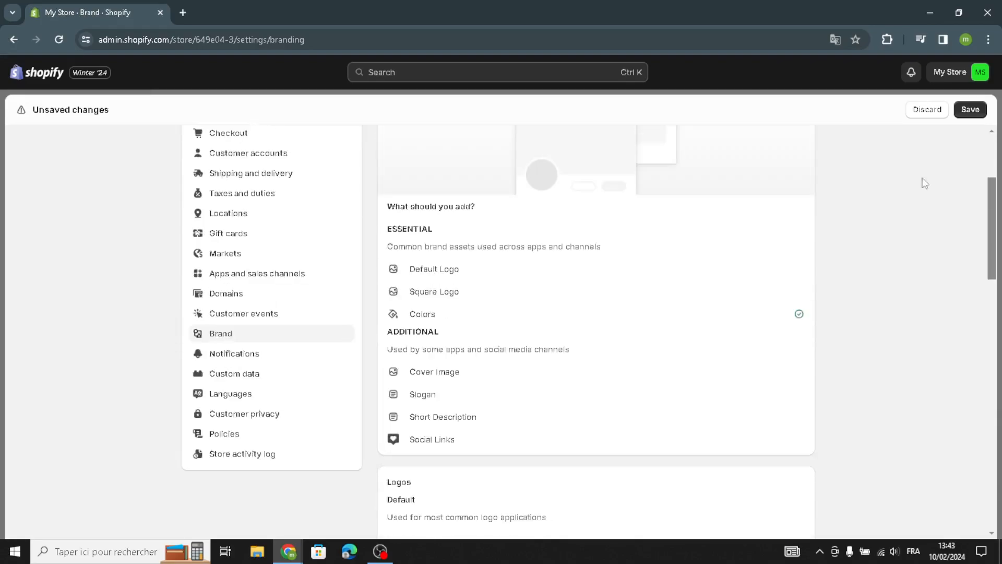
pyautogui.click(969, 111)
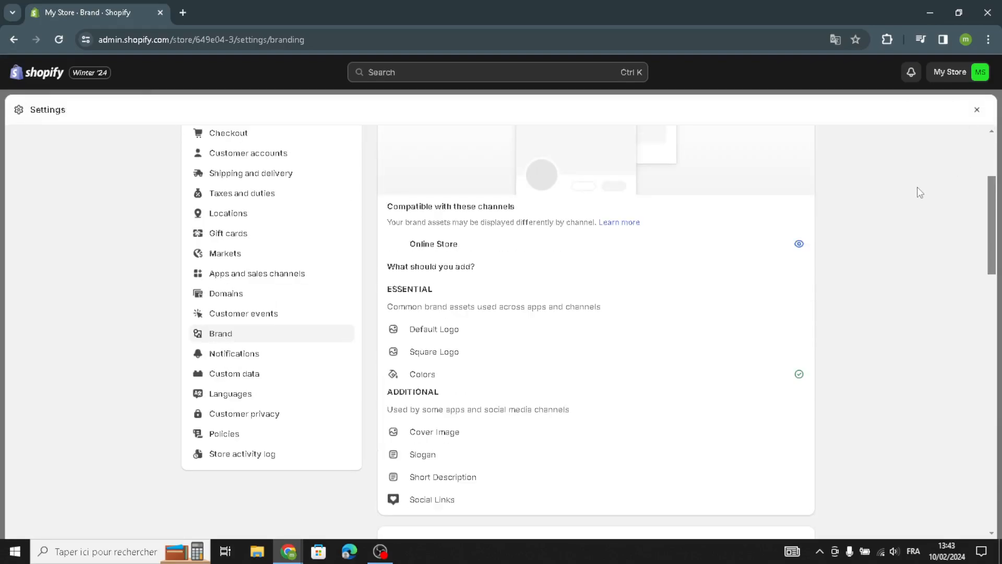
pyautogui.scroll(3, 233, 313)
pyautogui.scroll(-5, 229, 355)
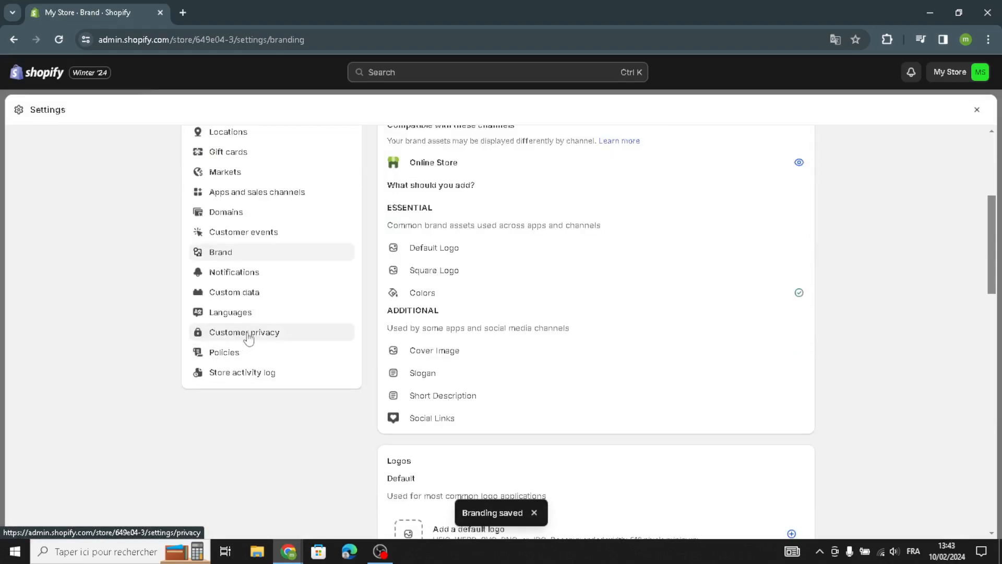
# Step: Open the Morocco market from the markets settings and view its languages and domains
pyautogui.scroll(5, 337, 319)
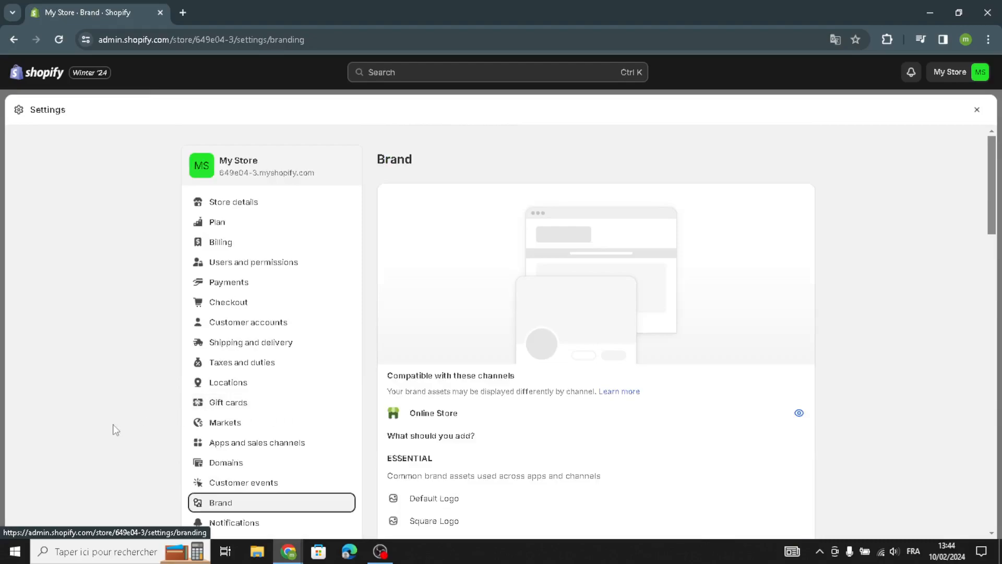
pyautogui.click(216, 425)
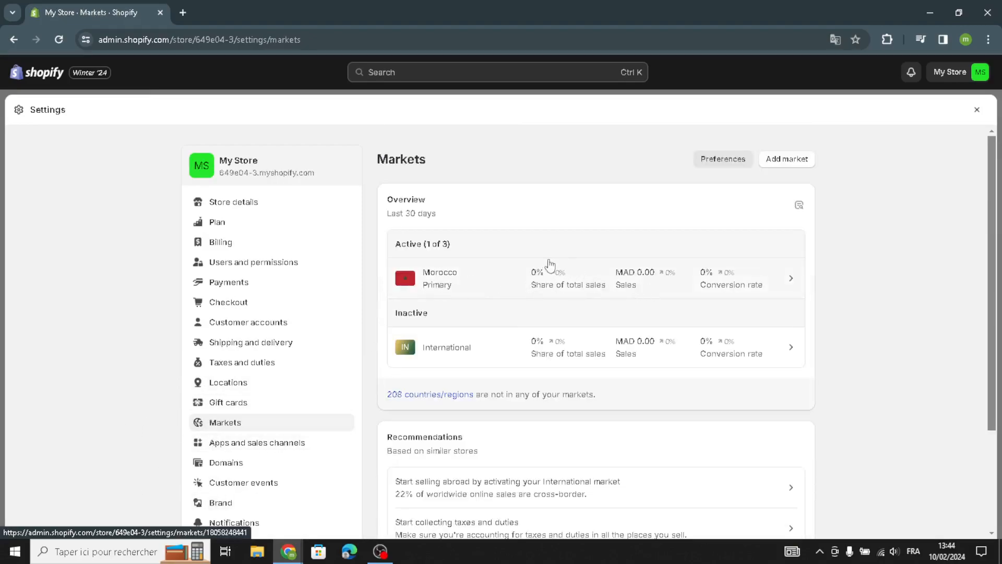
pyautogui.click(791, 285)
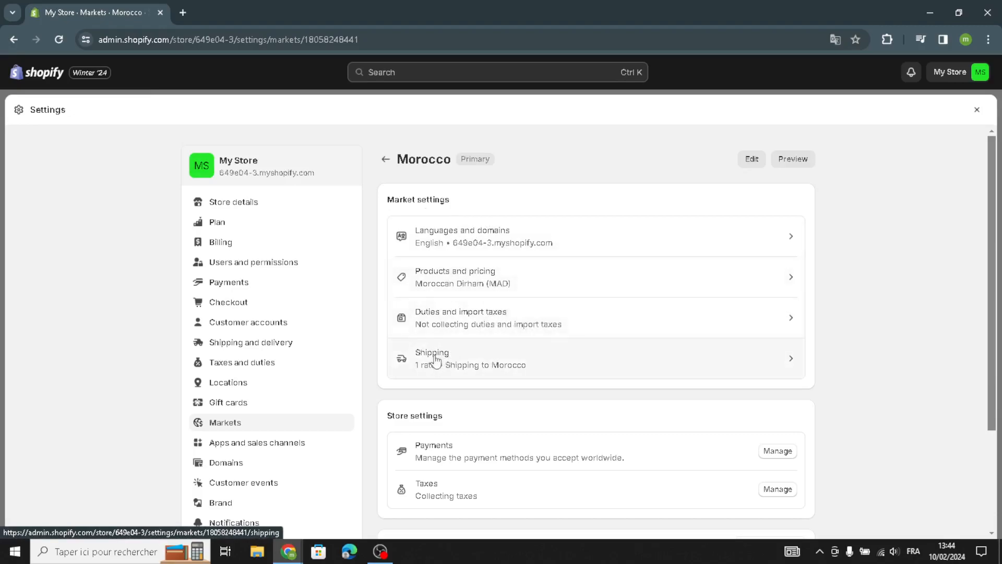
pyautogui.click(504, 248)
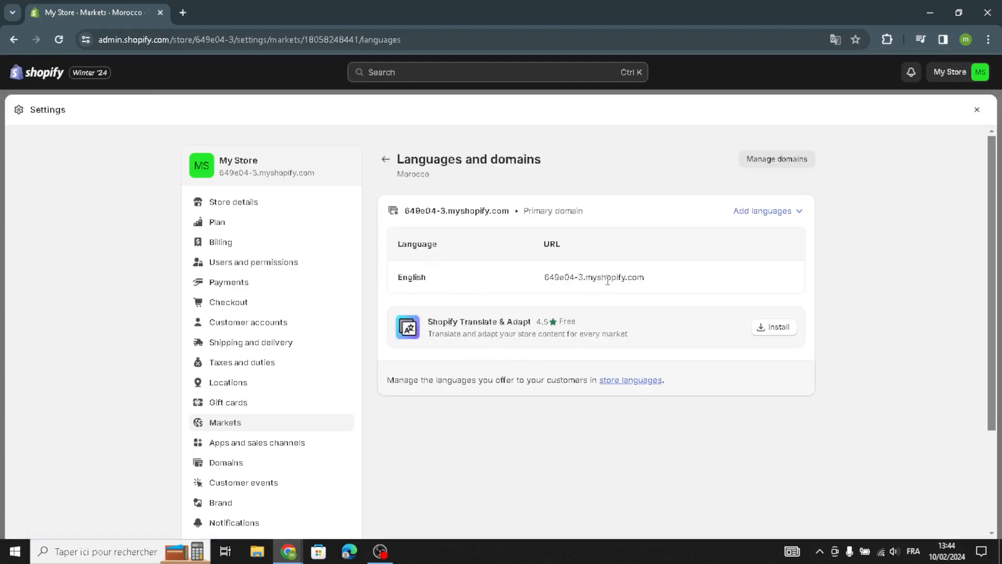
# Step: View the Morocco market's options for adding languages and for using a single or multiple domains, leaving them as they are
pyautogui.click(752, 215)
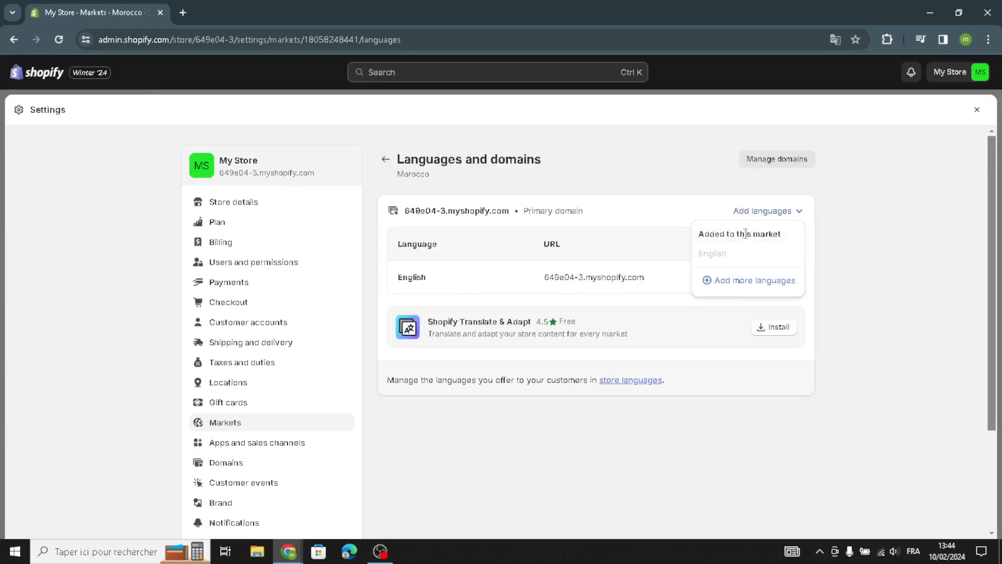
pyautogui.click(779, 191)
pyautogui.click(768, 164)
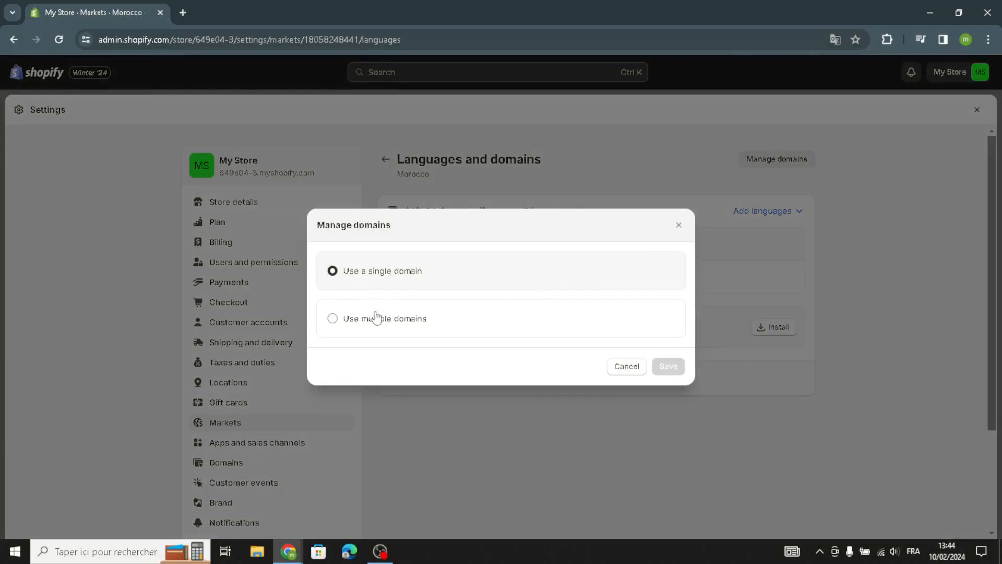
pyautogui.click(679, 225)
# Step: Open the store's languages settings and browse the list of languages that can be added, without adding one
pyautogui.scroll(-3, 291, 381)
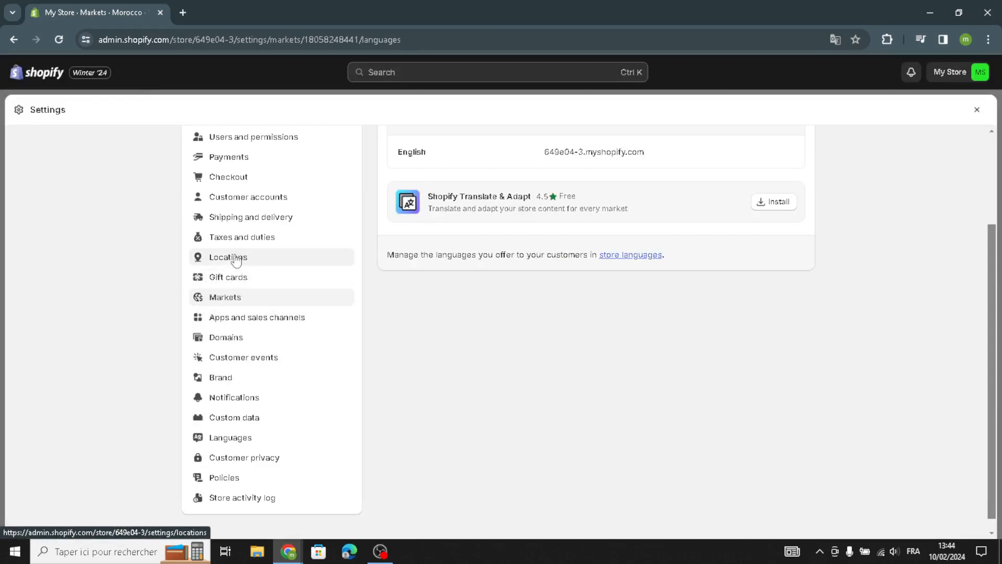
pyautogui.click(218, 443)
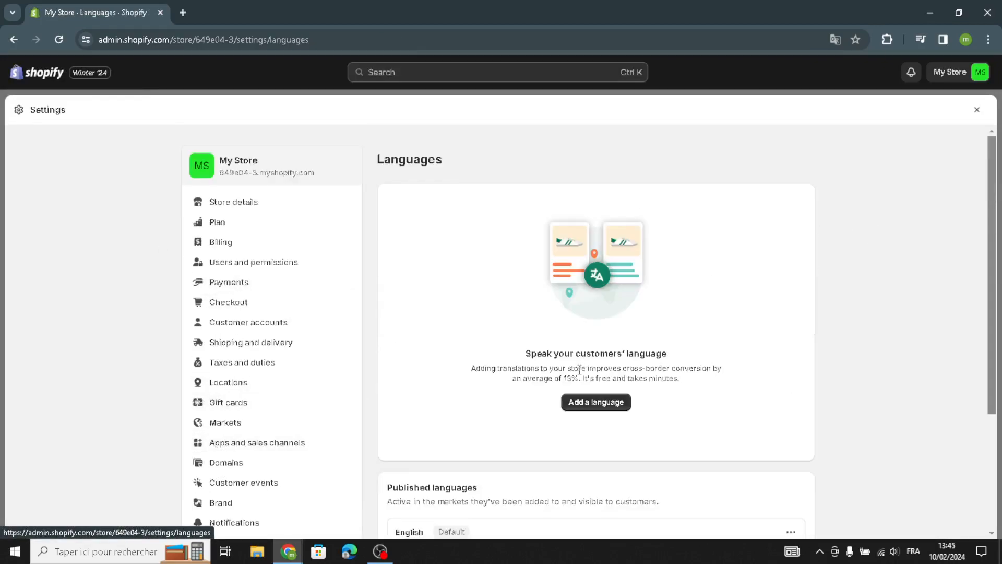
pyautogui.click(576, 405)
pyautogui.click(431, 267)
pyautogui.scroll(-15, 405, 433)
pyautogui.scroll(-10, 402, 443)
pyautogui.scroll(20, 418, 397)
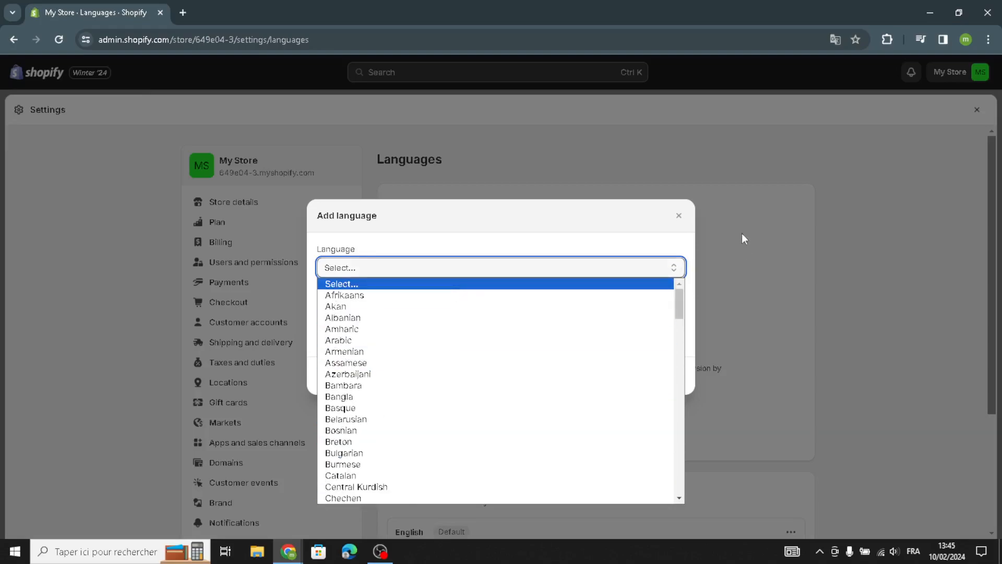
pyautogui.click(680, 216)
pyautogui.click(680, 216)
# Step: Open the users and permissions settings, review the staff and collaborator options, and compare the plans that include staff accounts
pyautogui.scroll(-3, 212, 450)
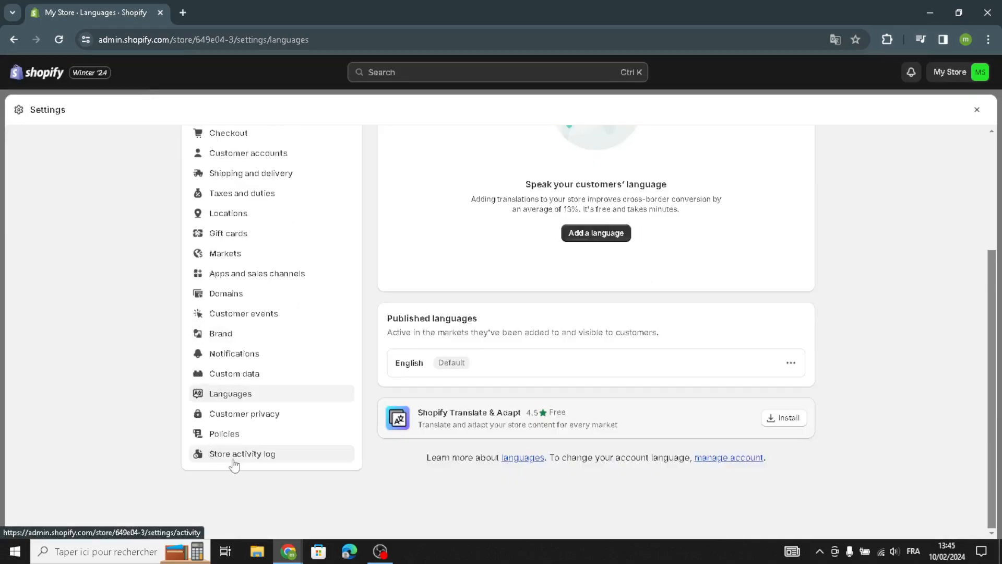
pyautogui.scroll(5, 268, 427)
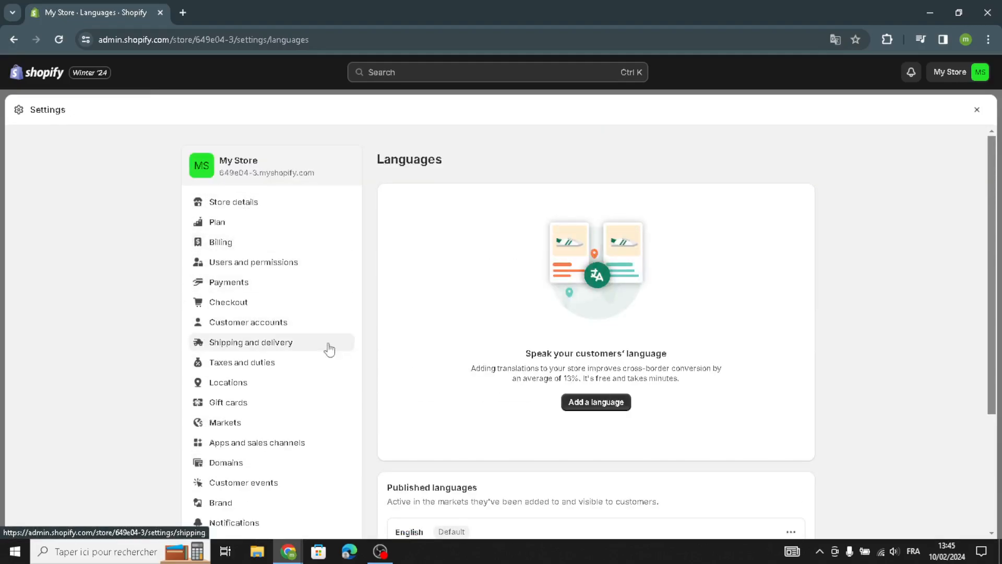
pyautogui.scroll(-2, 293, 362)
pyautogui.scroll(2, 293, 367)
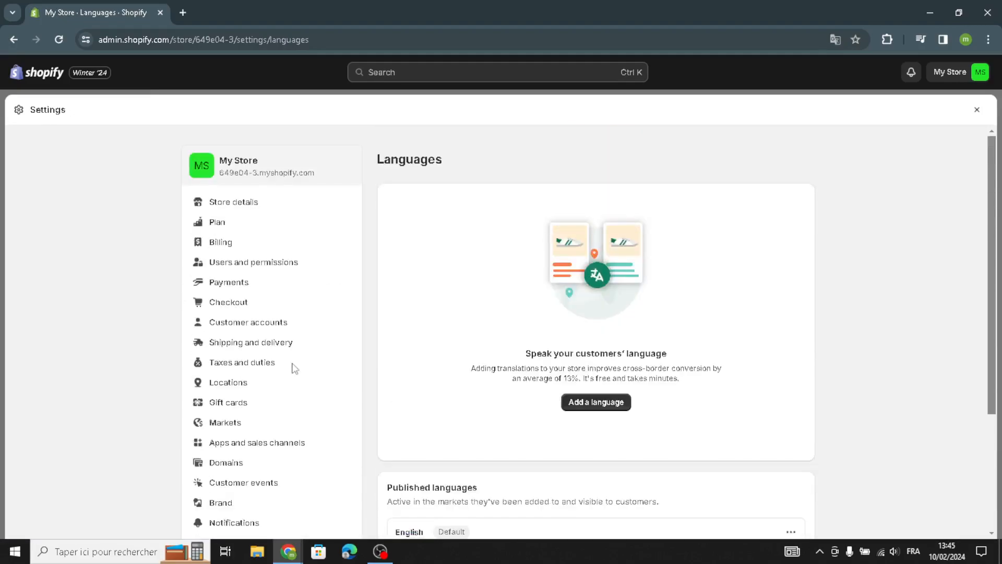
pyautogui.click(256, 268)
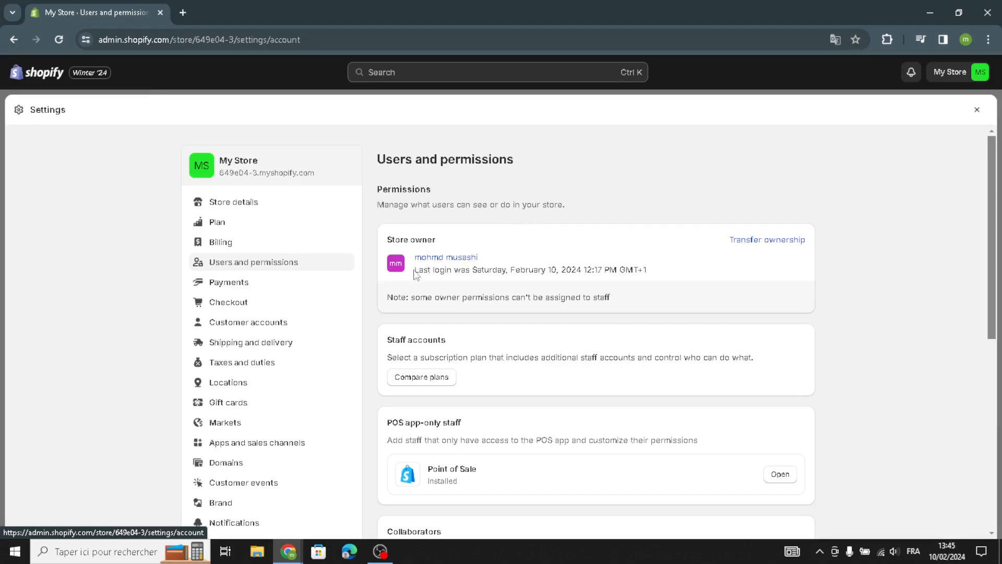
pyautogui.scroll(-1, 485, 300)
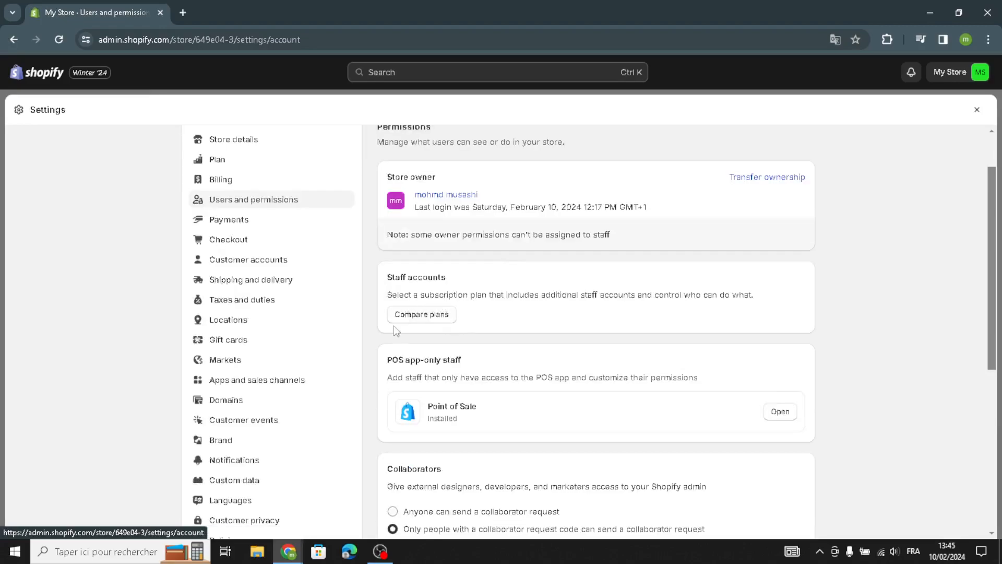
pyautogui.scroll(-1, 443, 334)
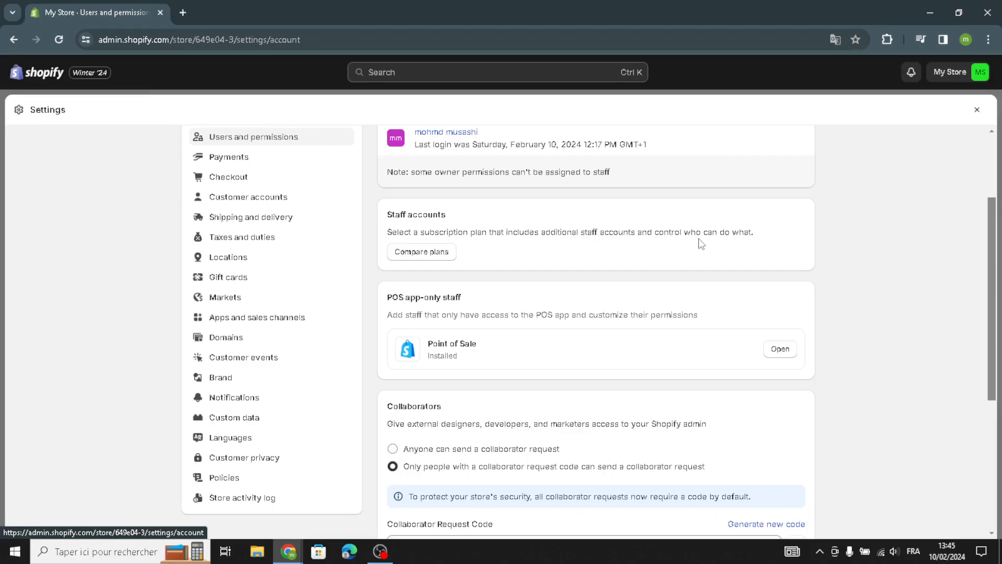
pyautogui.click(436, 256)
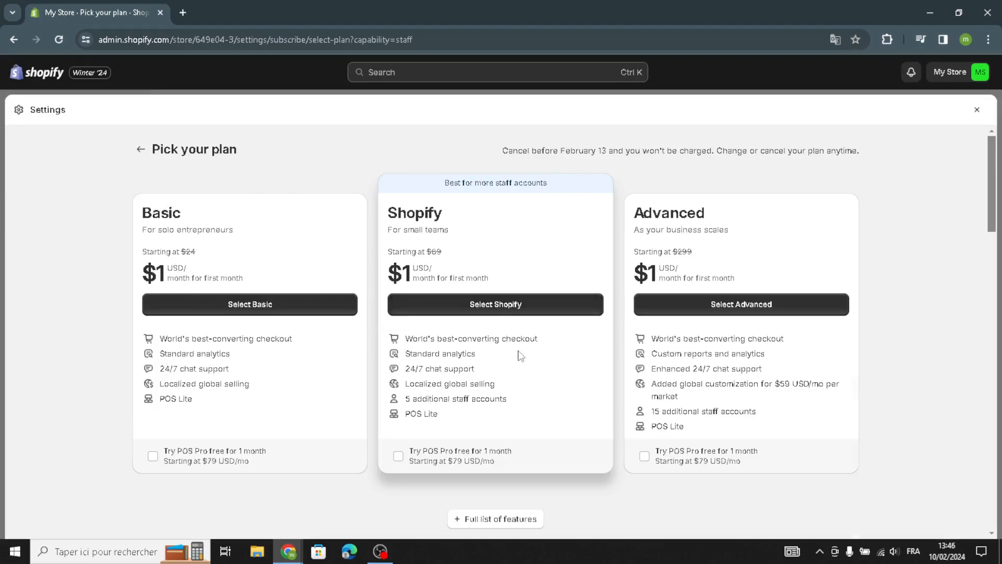
# Step: Review the plan selection page, including what every plan offers and the Starter, Retail and Plus plans, without selecting a plan
pyautogui.scroll(-5, 501, 396)
pyautogui.scroll(-5, 479, 421)
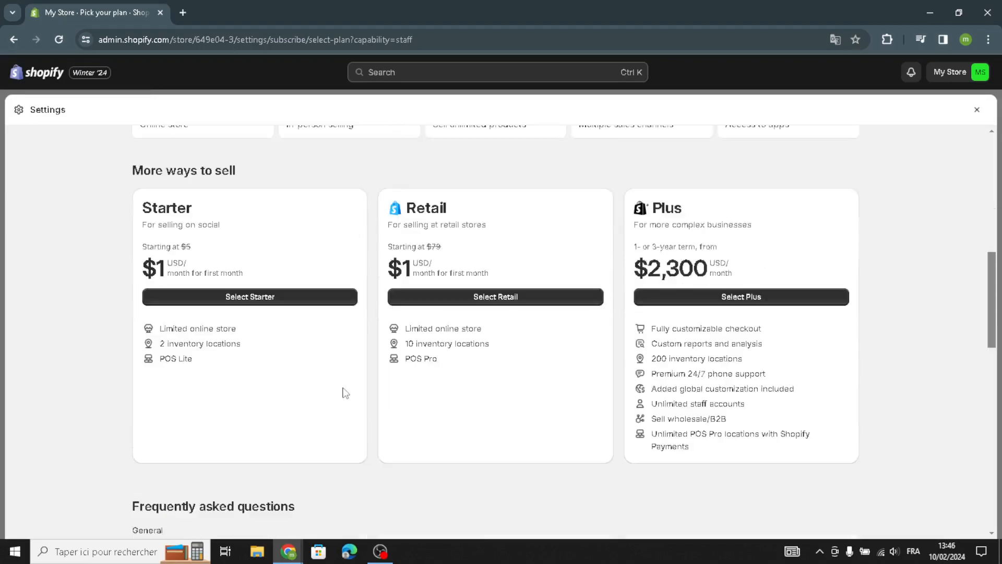
pyautogui.scroll(10, 342, 391)
pyautogui.scroll(-6, 378, 328)
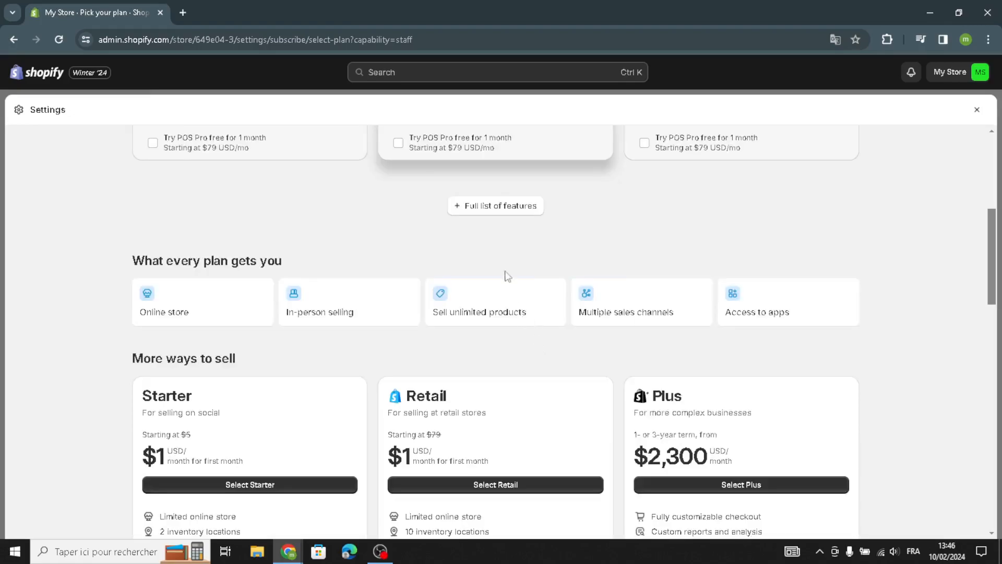
pyautogui.scroll(-2, 506, 280)
pyautogui.scroll(-1, 150, 249)
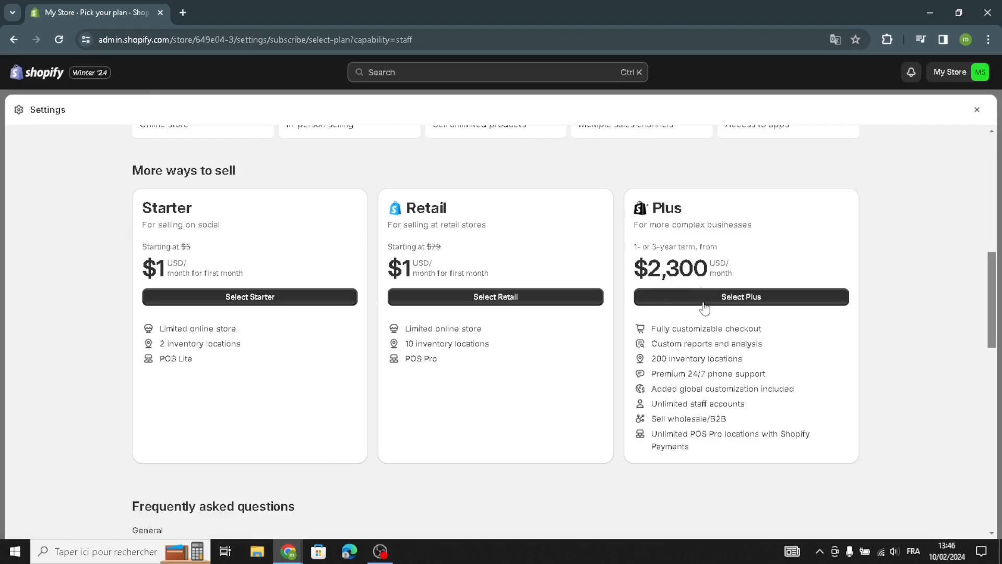
# Step: Look through the plan page's frequently asked questions on general topics, payment and store setup, and return to the main plan comparison
pyautogui.scroll(-5, 607, 425)
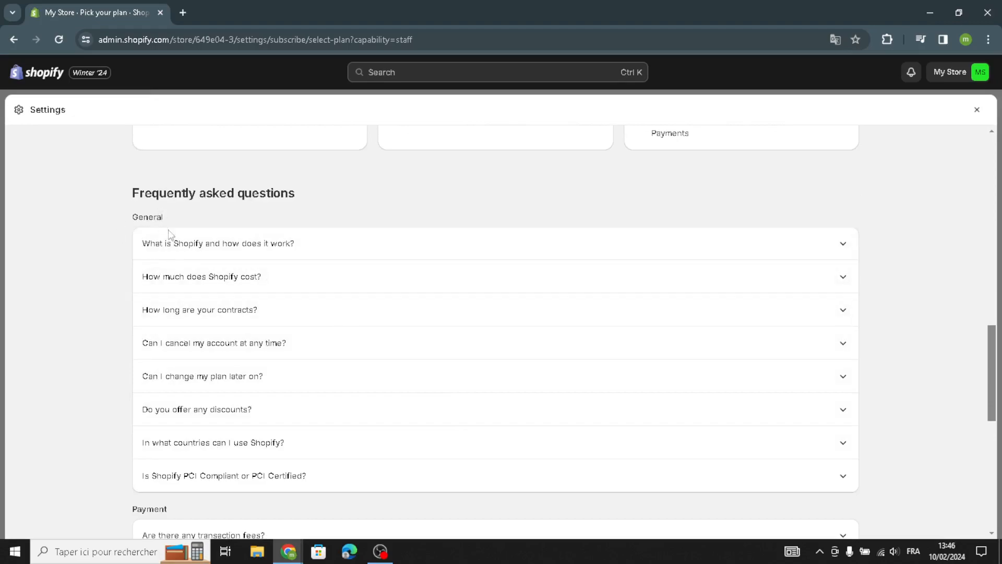
pyautogui.scroll(-1, 197, 307)
pyautogui.scroll(1, 548, 230)
pyautogui.scroll(-4, 318, 355)
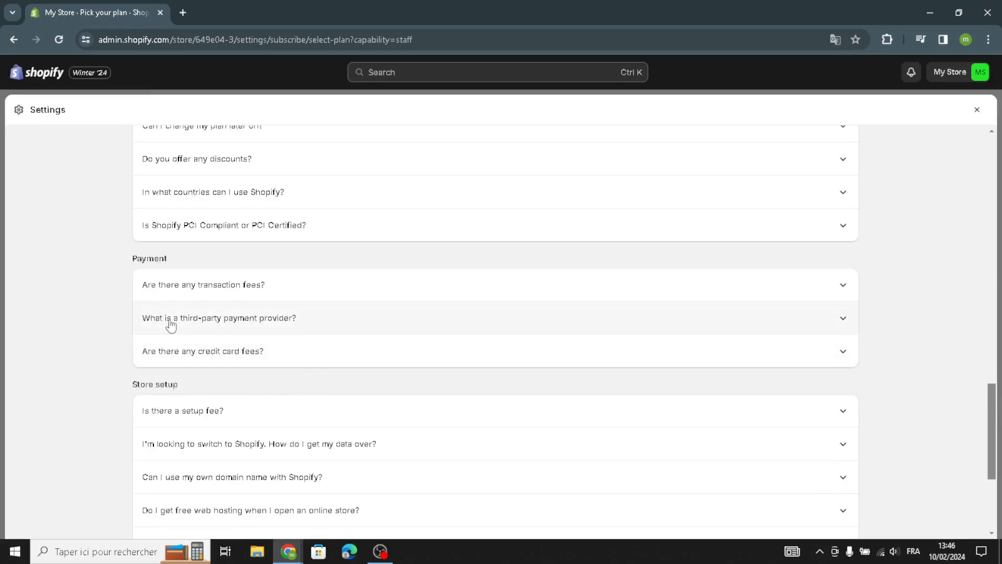
pyautogui.scroll(-4, 170, 324)
pyautogui.scroll(8, 313, 417)
pyautogui.scroll(5, 324, 409)
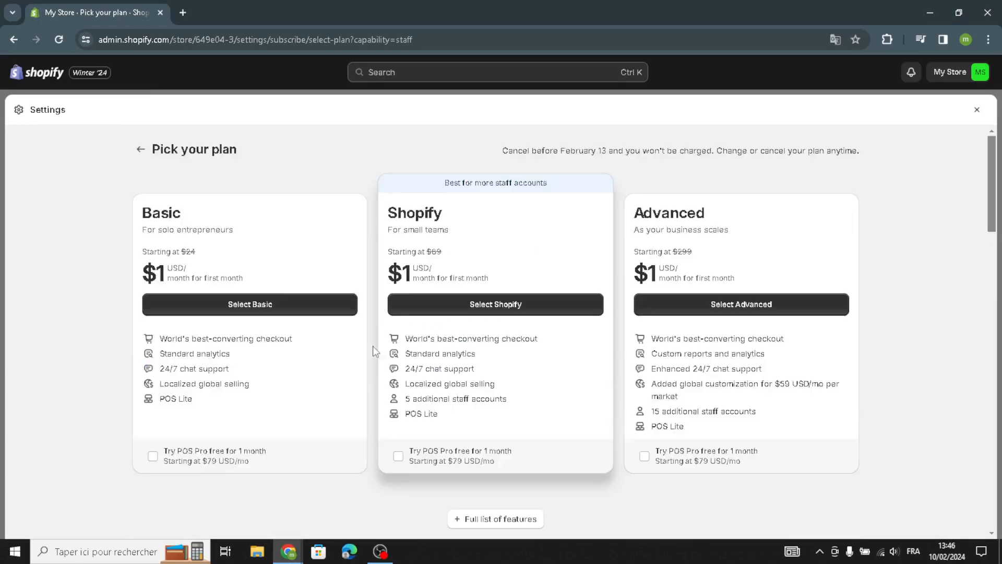
# Step: Leave the plan selection page, reopen the store settings, and look over the store details and the list of settings sections
pyautogui.click(977, 110)
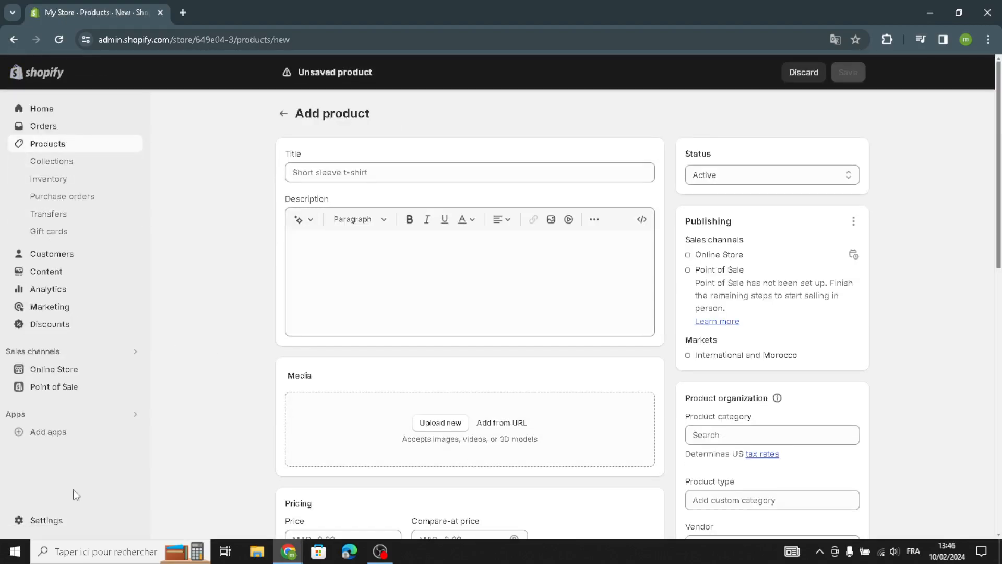
pyautogui.click(48, 520)
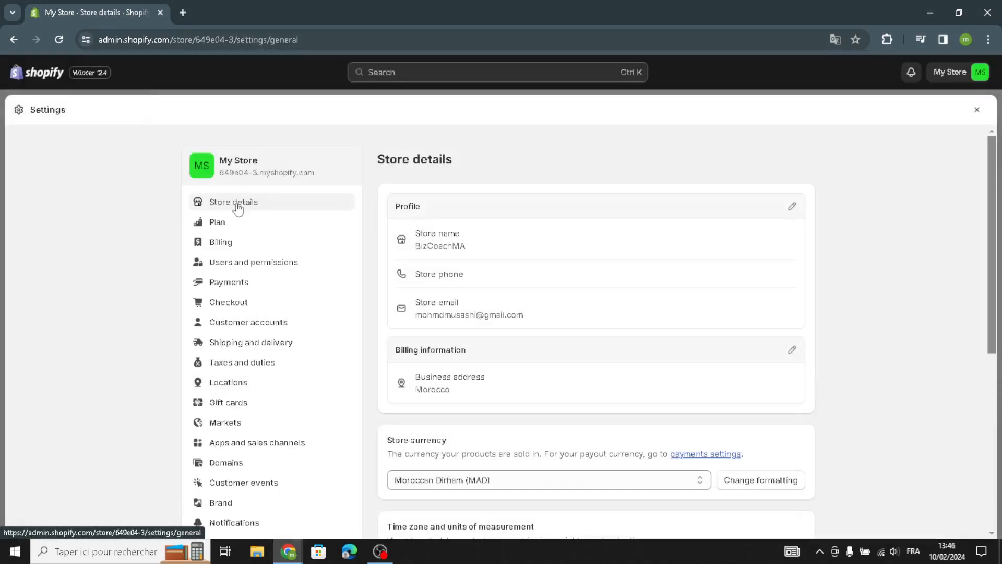
pyautogui.scroll(-5, 235, 358)
pyautogui.scroll(5, 275, 427)
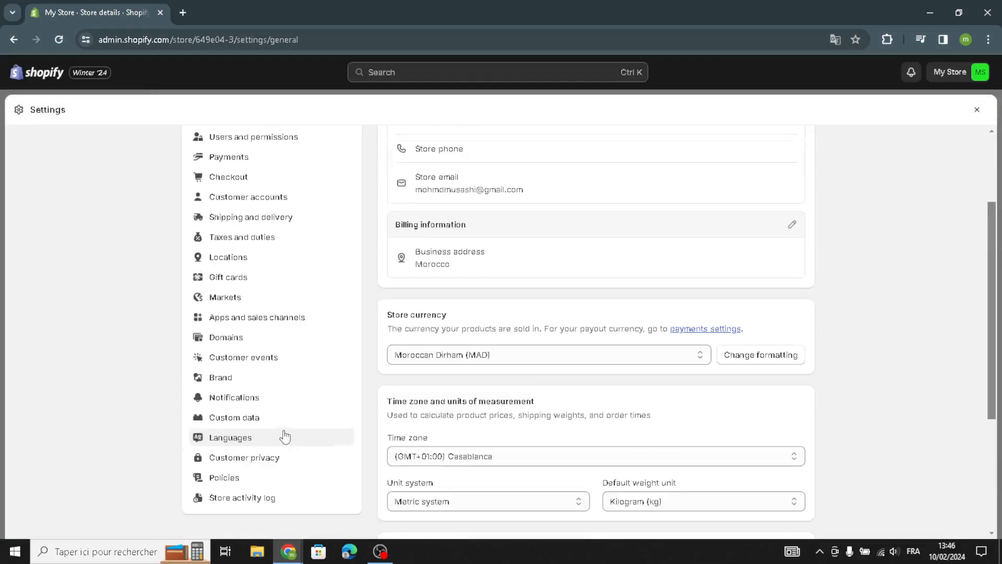